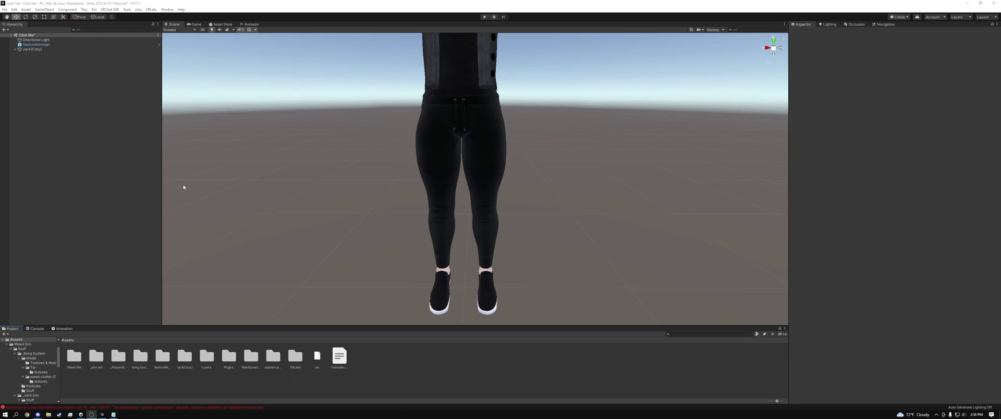
- Delete the hand tracker child object under Jack(Cozy) in the Hierarchy
click(154, 5)
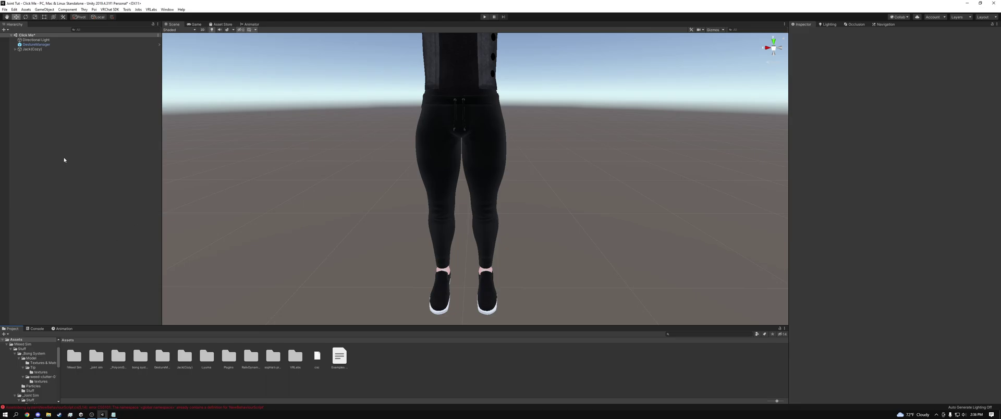
click(15, 49)
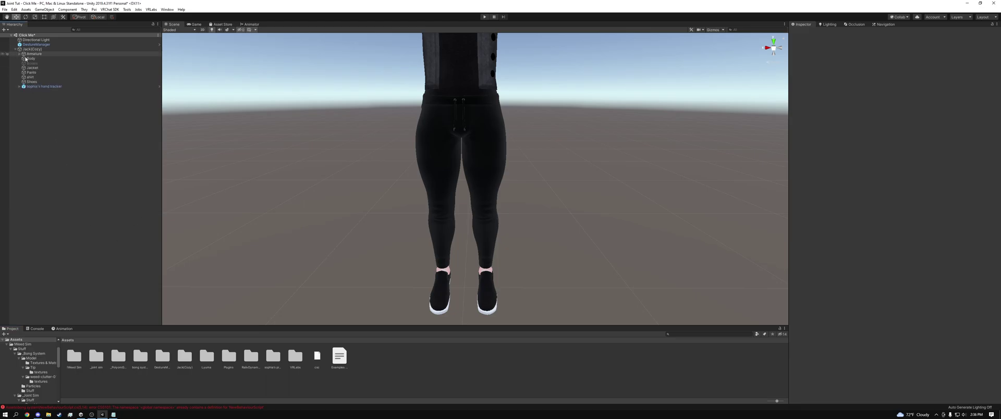
click(44, 87)
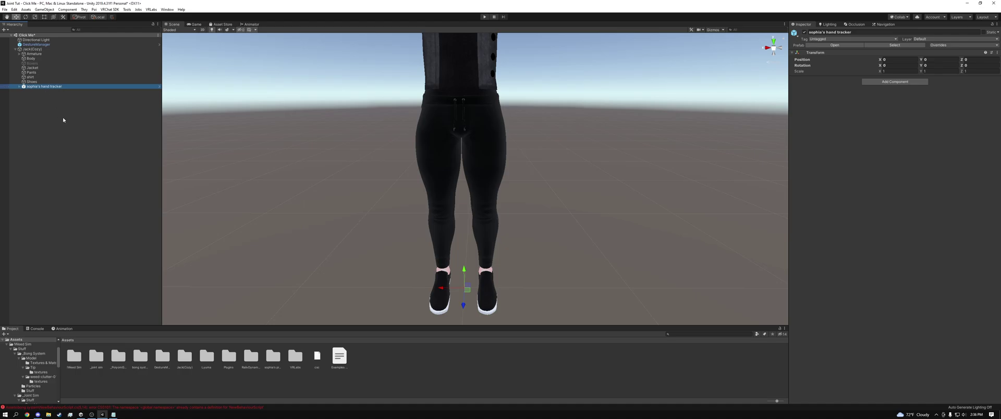
key(Delete)
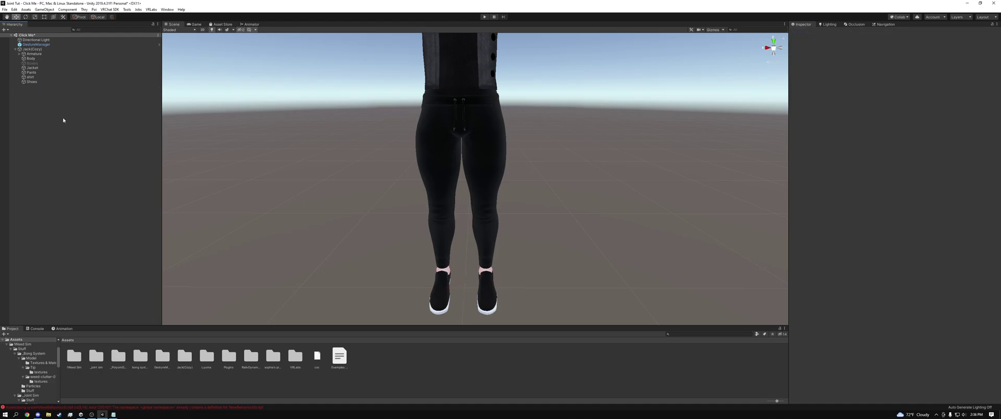
- Locate the FX controller from Jack(Cozy)'s VRC Avatar Descriptor and open it in the Animator
click(15, 49)
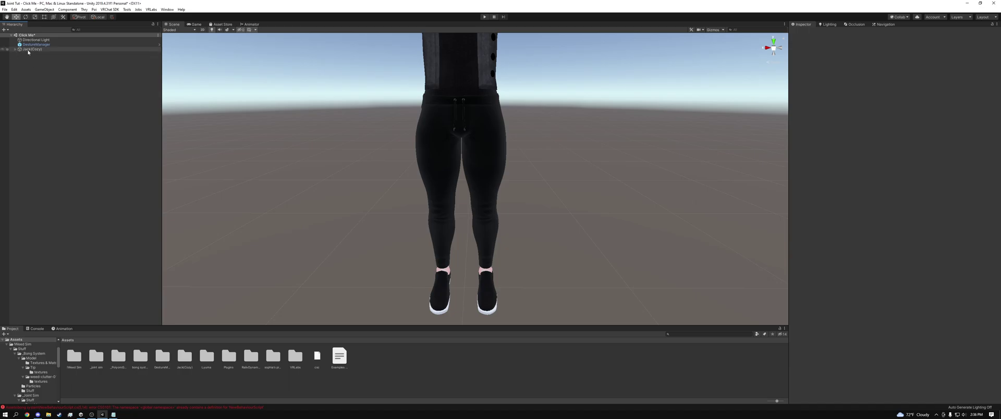
click(28, 51)
scroll(855, 262, down, 3)
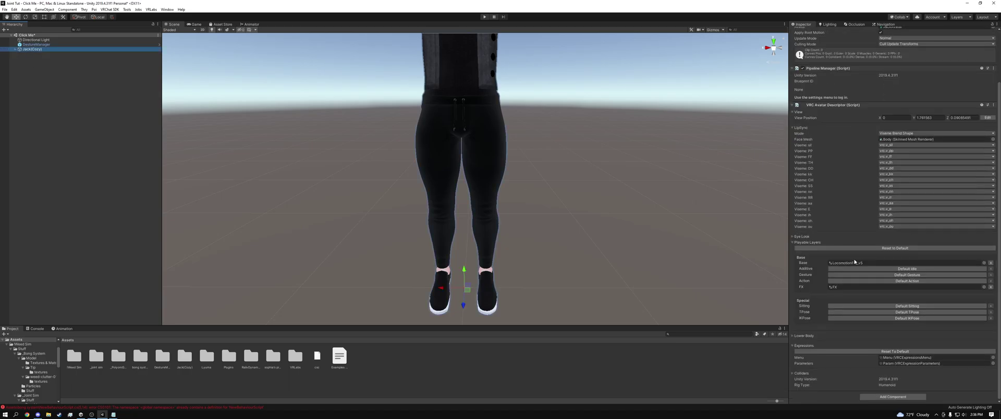
click(842, 288)
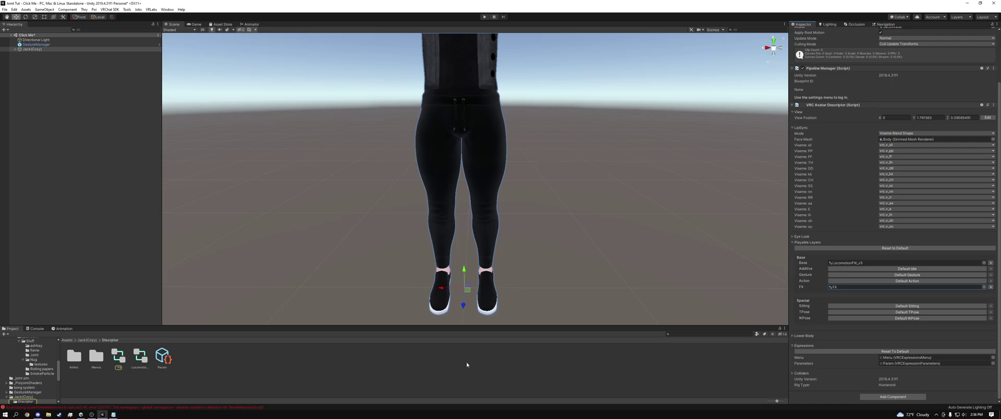
click(119, 358)
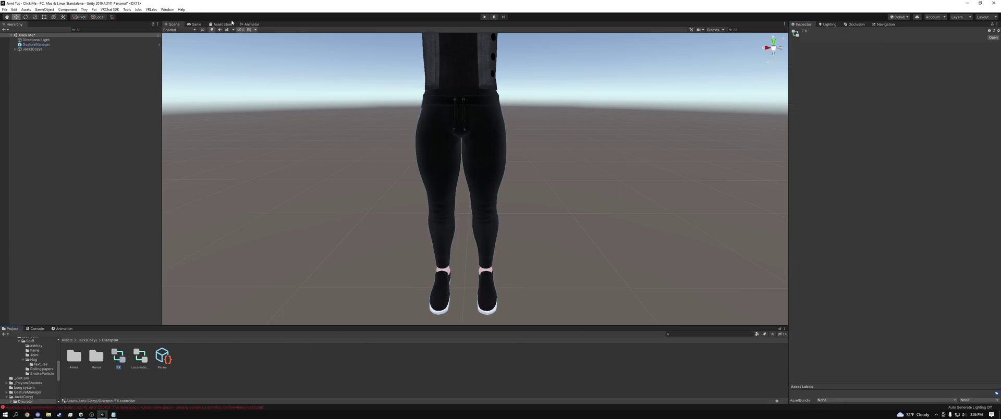
click(250, 24)
- Open the Animator window from Window > Animation
click(167, 10)
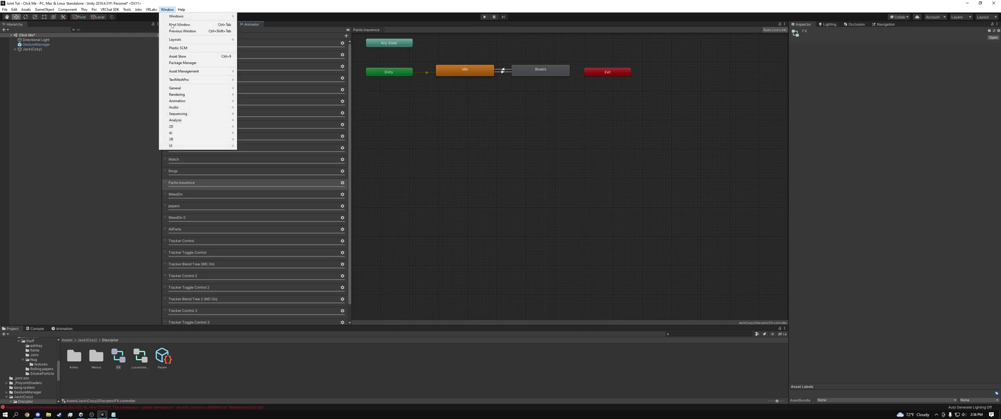
mouse_move(187, 101)
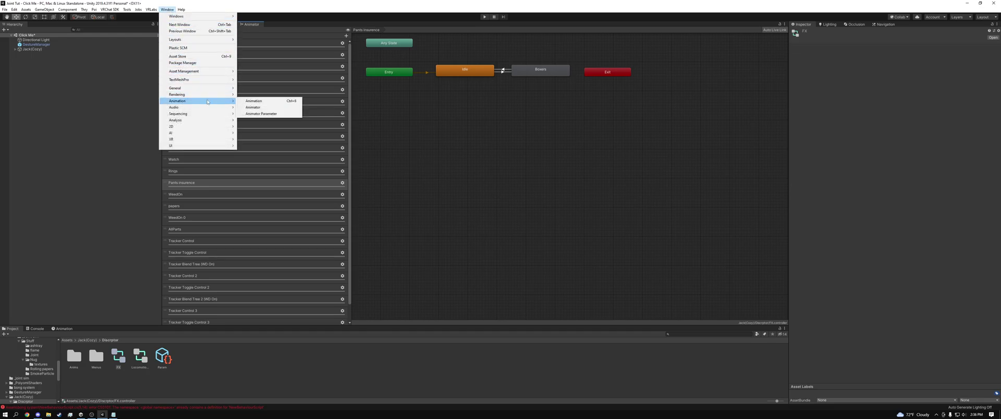
click(269, 108)
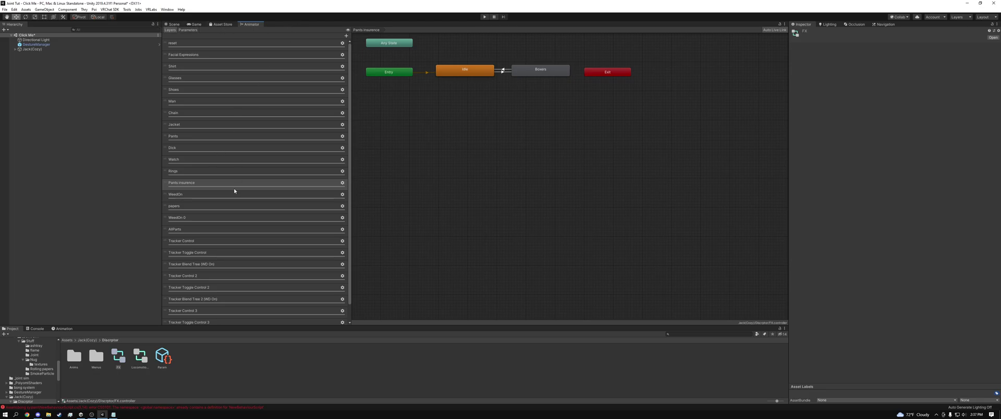
scroll(235, 193, down, 1)
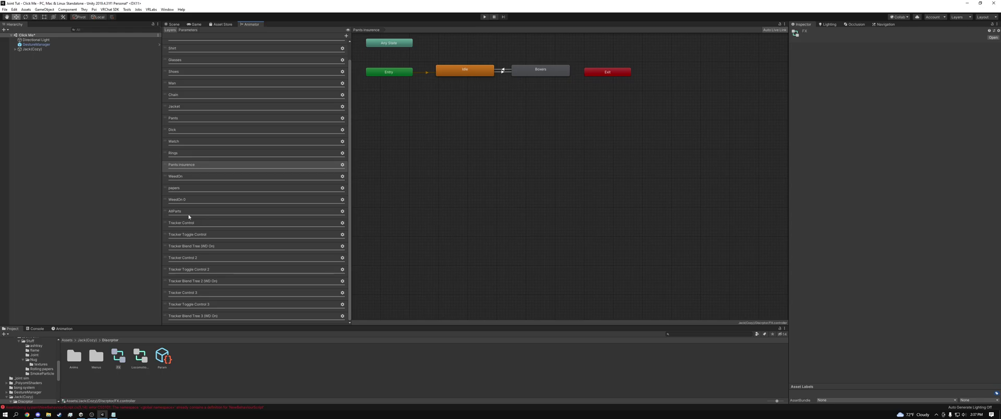
- Review the WeedOn, Tracker and Pants insurence layers, then delete WeedOn and all layers below it
click(183, 177)
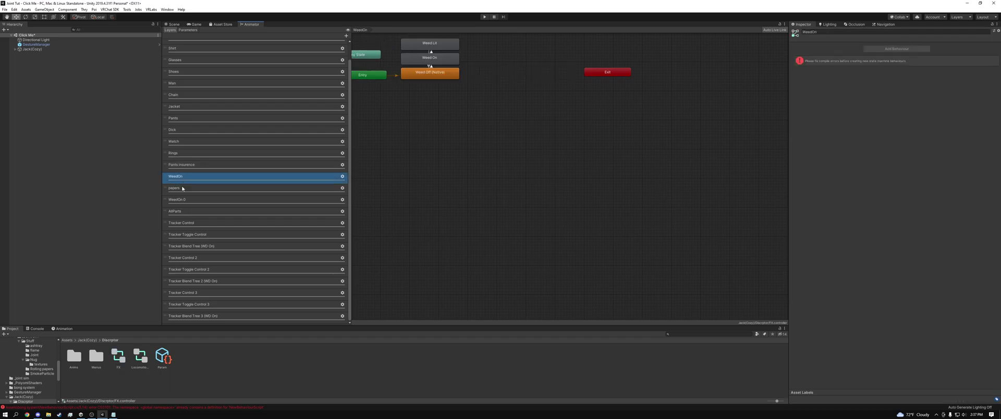
click(191, 269)
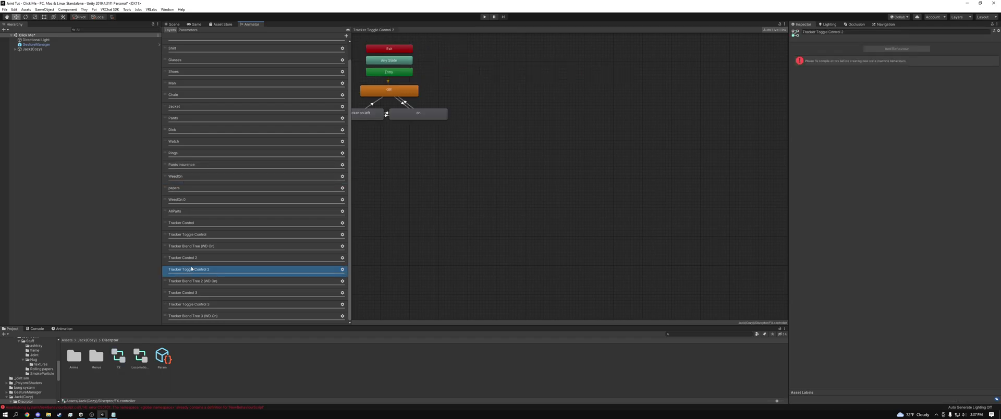
click(194, 178)
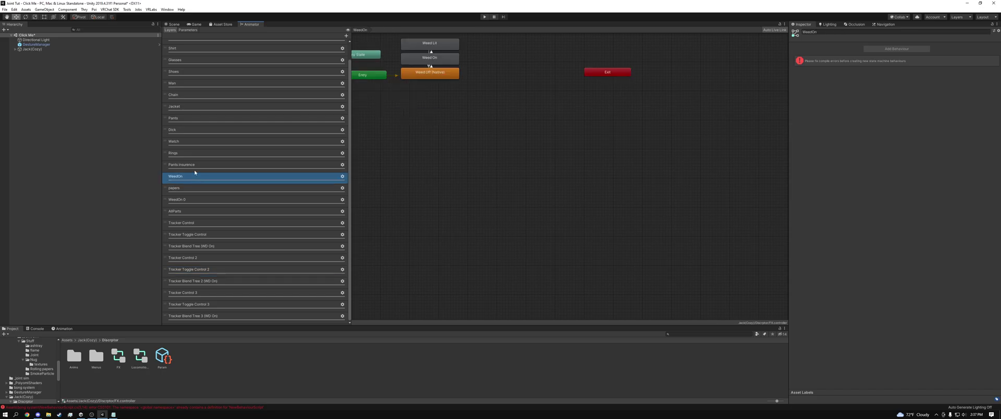
click(196, 168)
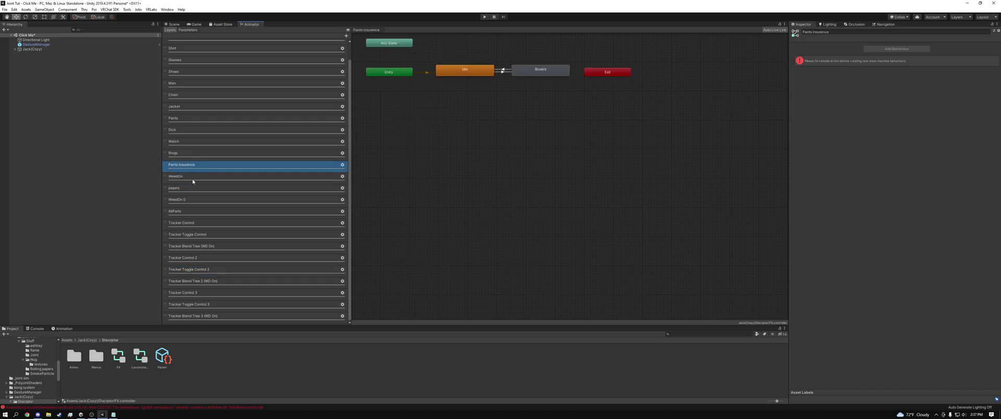
click(193, 179)
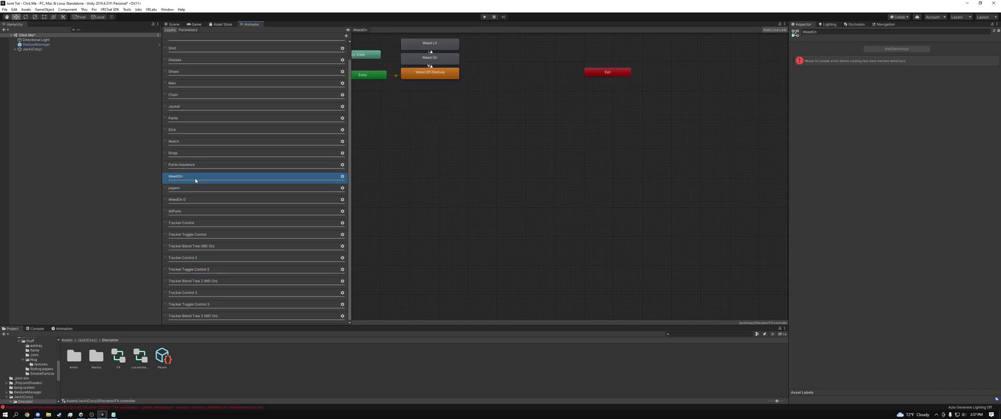
key(Delete)
key(Delete)
key(Delete)
key(Delete)
key(Delete)
key(Delete)
key(Delete)
key(Delete)
key(Delete)
key(Delete)
key(Delete)
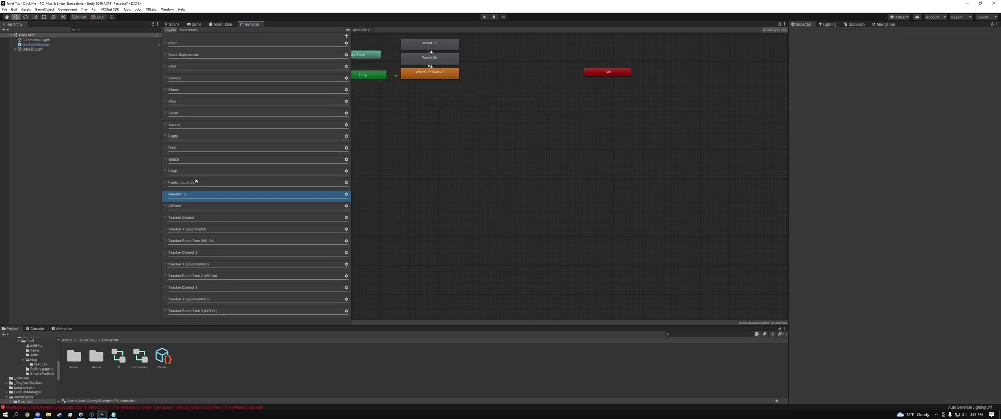
key(Delete)
key(Delete)
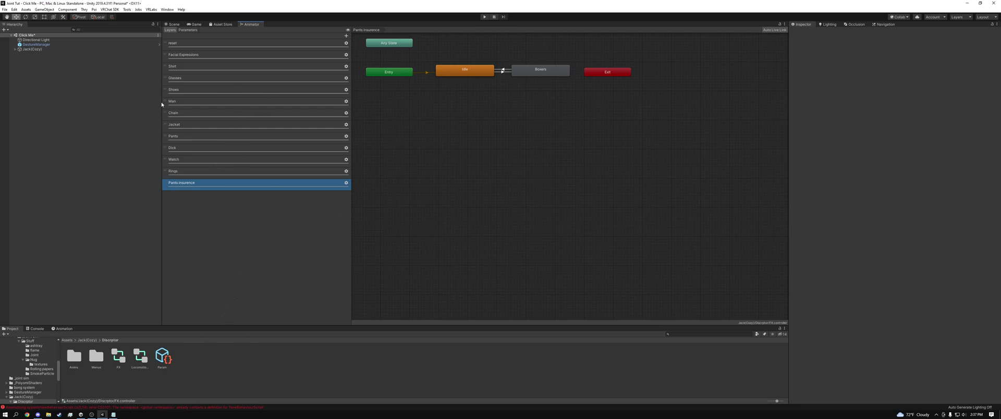
- Delete WeedOn and the following weed, joint, bong and item-tracker parameters
click(188, 29)
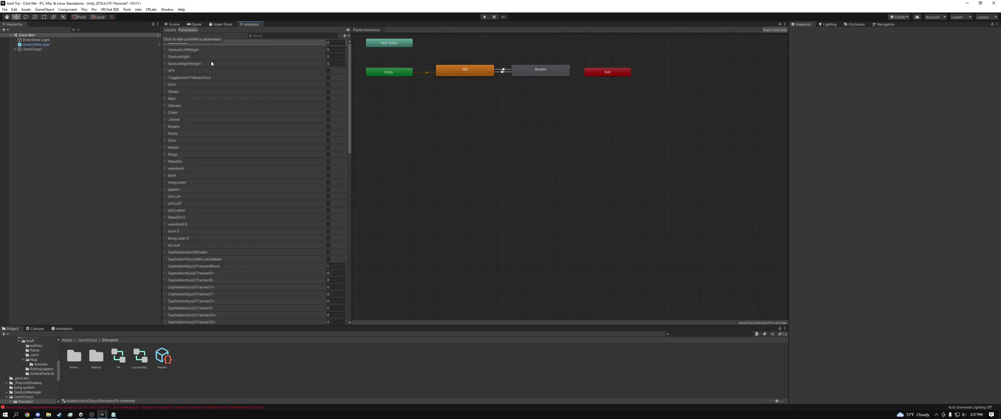
scroll(192, 197, down, 1)
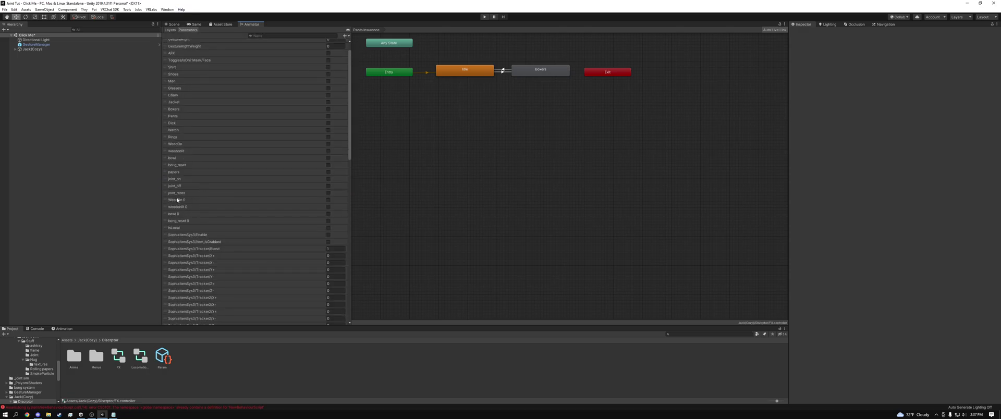
click(176, 145)
scroll(193, 252, down, 20)
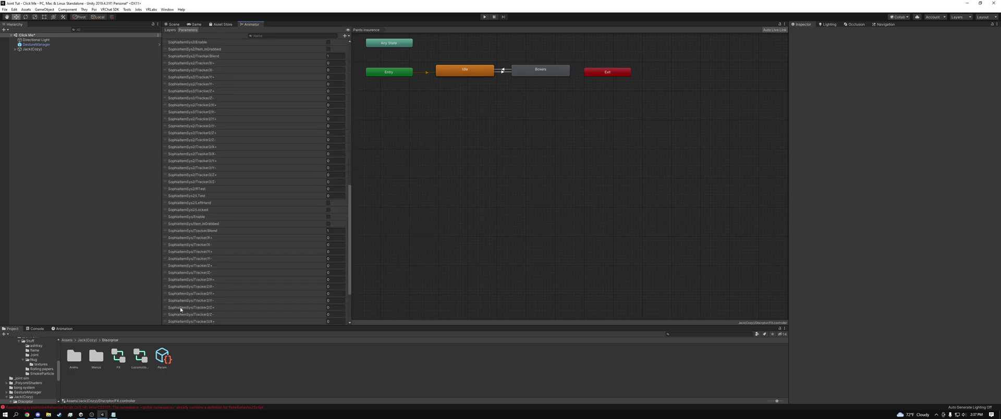
scroll(182, 251, up, 15)
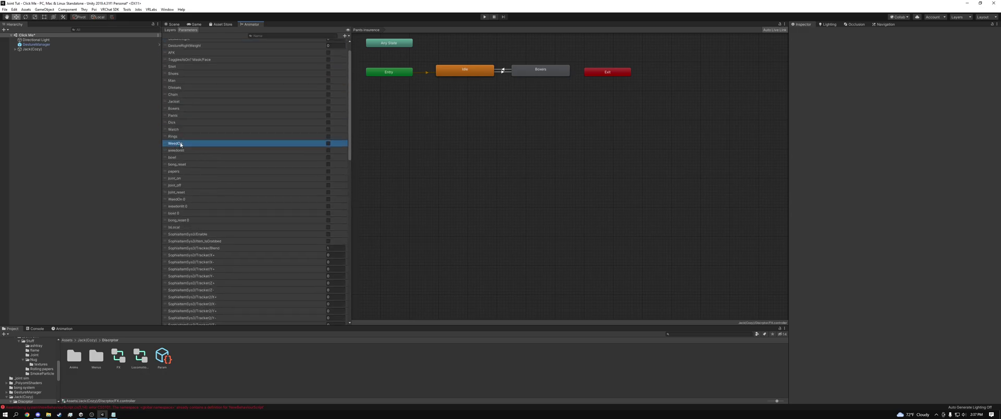
double_click(181, 145)
key(Escape)
key(Delete)
key(Delete)
key(Delete)
key(Delete)
key(Delete)
key(Delete)
key(Delete)
key(Delete)
key(Delete)
key(Delete)
key(Delete)
key(Delete)
key(Delete)
key(Delete)
key(Delete)
key(Delete)
key(Delete)
key(Delete)
key(Delete)
key(Delete)
key(Delete)
key(Delete)
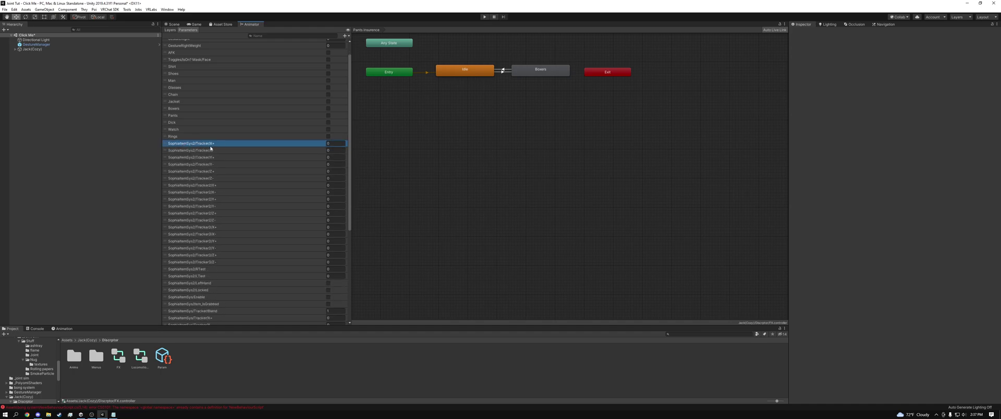
key(Delete)
key(Delete)
key(Delete)
key(Delete)
key(Delete)
key(Delete)
key(Delete)
key(Delete)
key(Delete)
key(Delete)
key(Delete)
key(Delete)
key(Delete)
key(Delete)
key(Delete)
key(Delete)
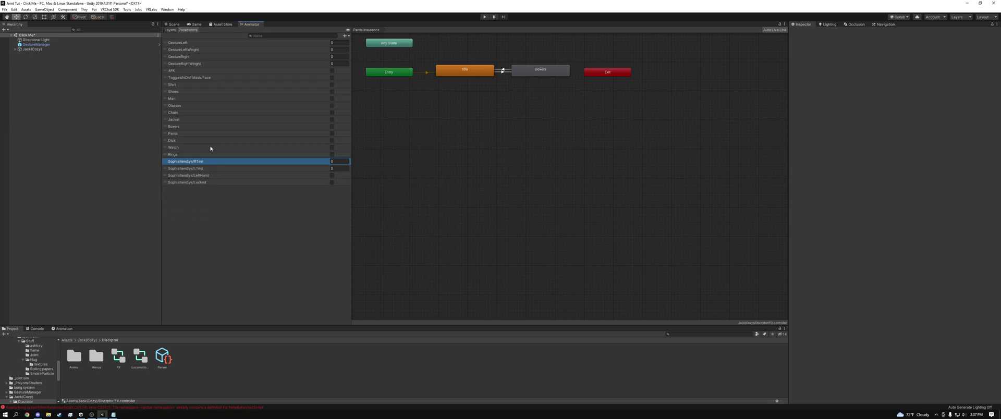
- Return to the Layers list and Scene view and reselect Jack(Cozy)
click(169, 30)
click(173, 24)
click(22, 50)
- Open the avatar's Param expression parameters asset from the descriptor
scroll(803, 271, down, 5)
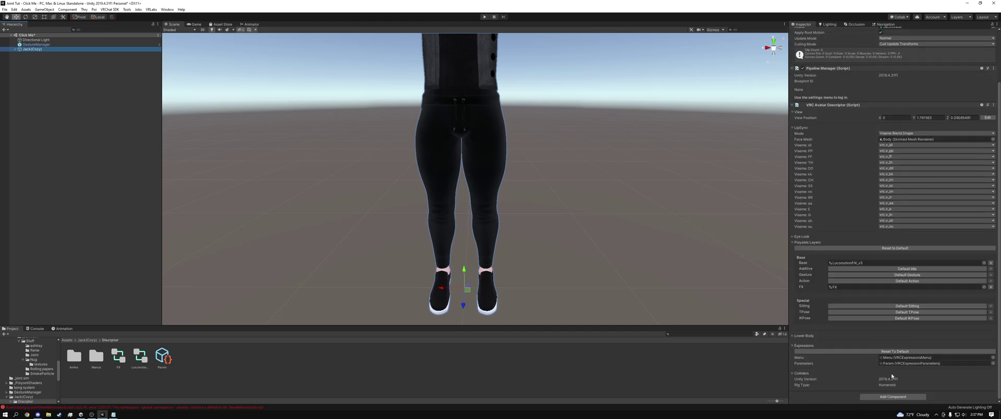
click(934, 363)
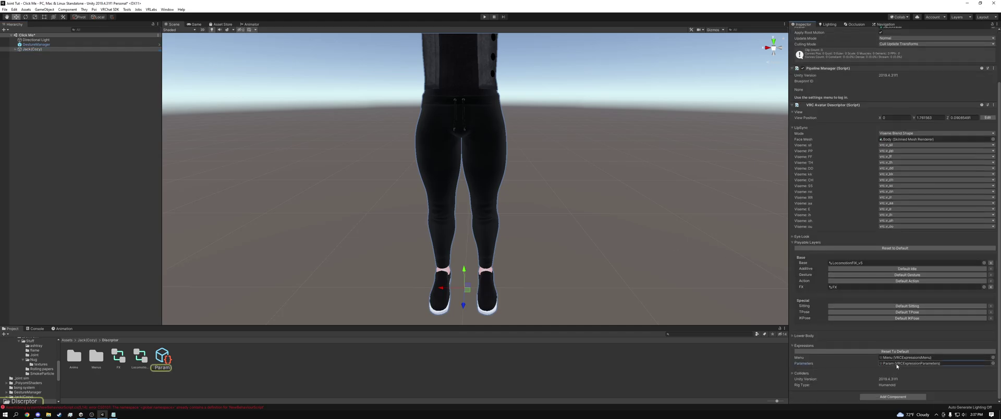
click(163, 357)
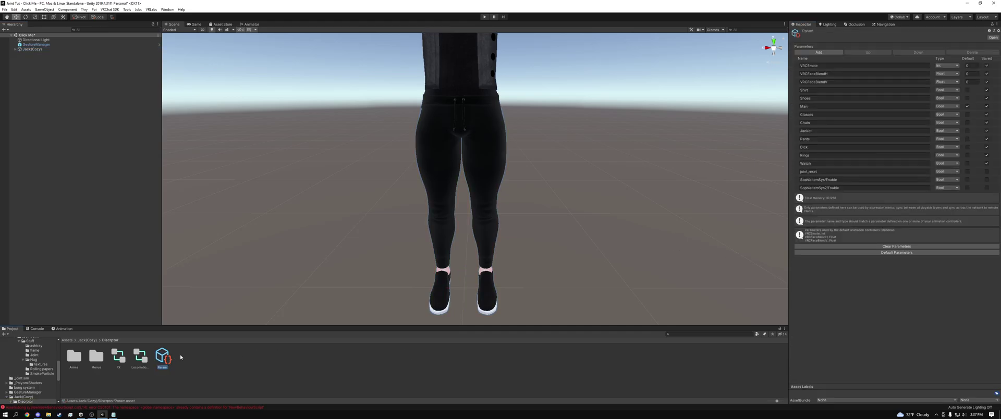
- Delete joint_reset and both item-system Enable parameters, then reselect Jack(Cozy)
click(798, 174)
click(968, 52)
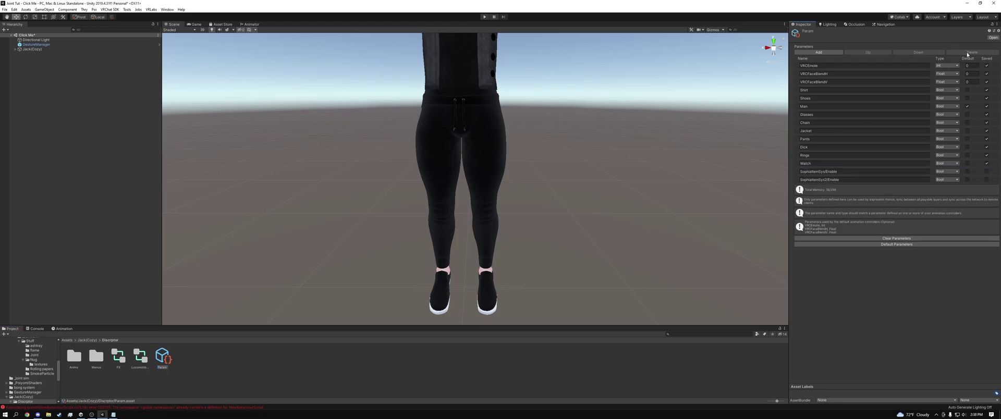
click(798, 174)
click(970, 52)
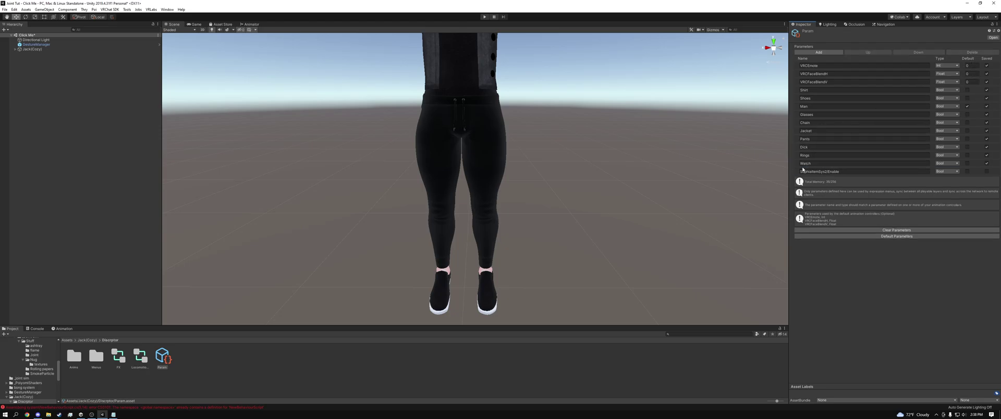
click(803, 171)
click(971, 52)
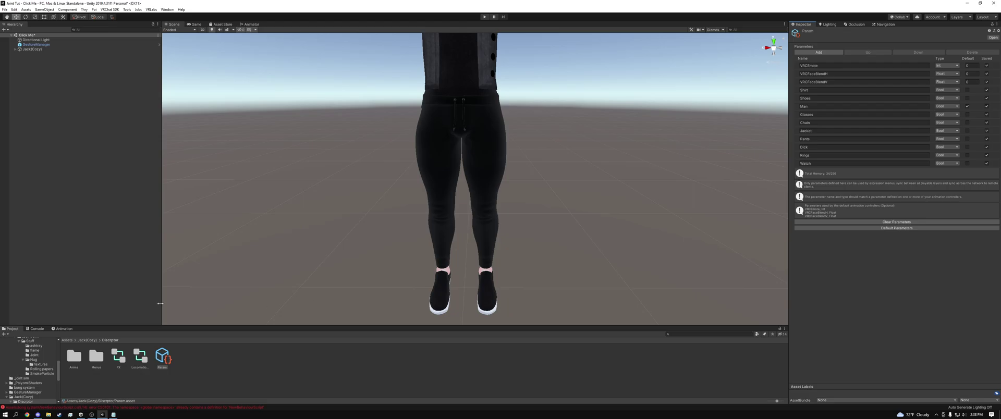
click(33, 49)
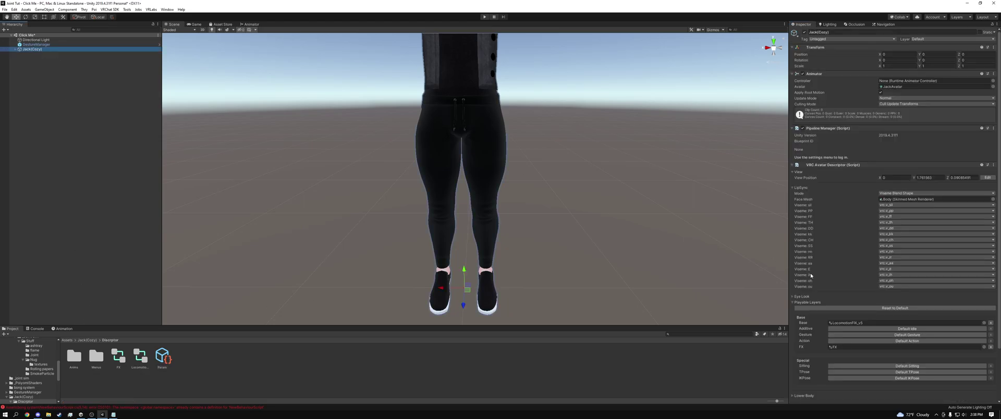
- Inspect the Misc expressions menu, reselect Jack(Cozy), and return the Project panel to Assets
scroll(820, 283, down, 3)
click(897, 357)
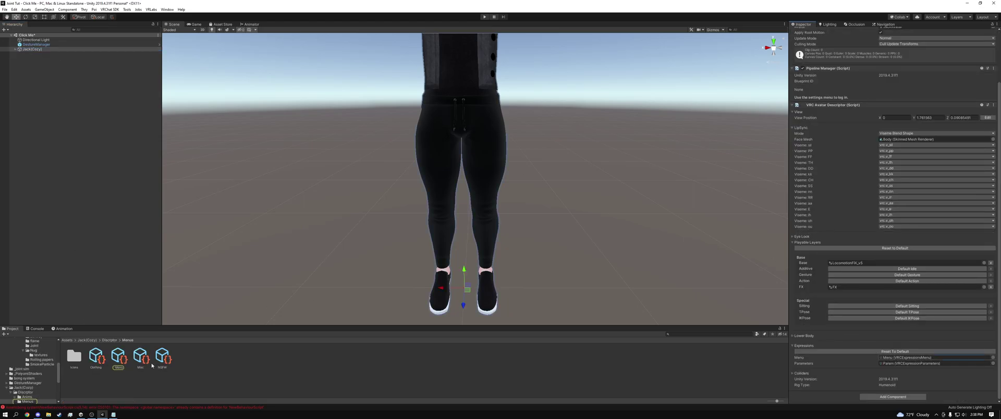
click(145, 362)
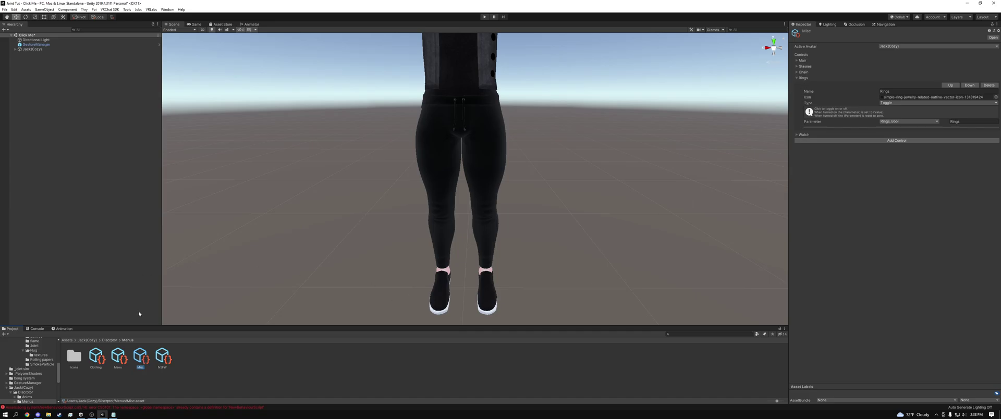
click(27, 49)
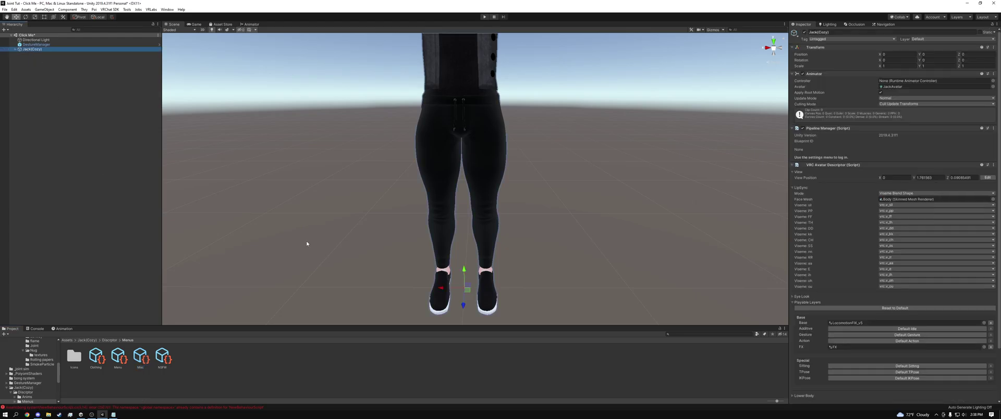
click(67, 341)
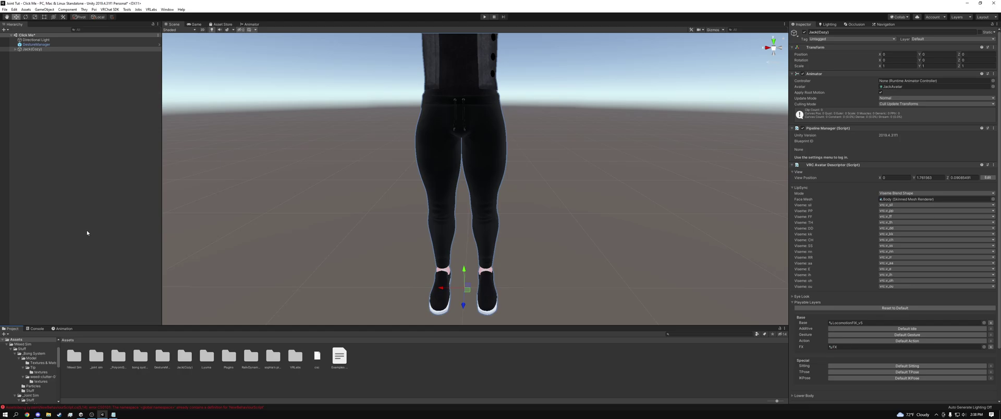
- Drag the hand tracker prefab from !Weed Sim into the Hierarchy and parent it under Jack(Cozy)
double_click(74, 356)
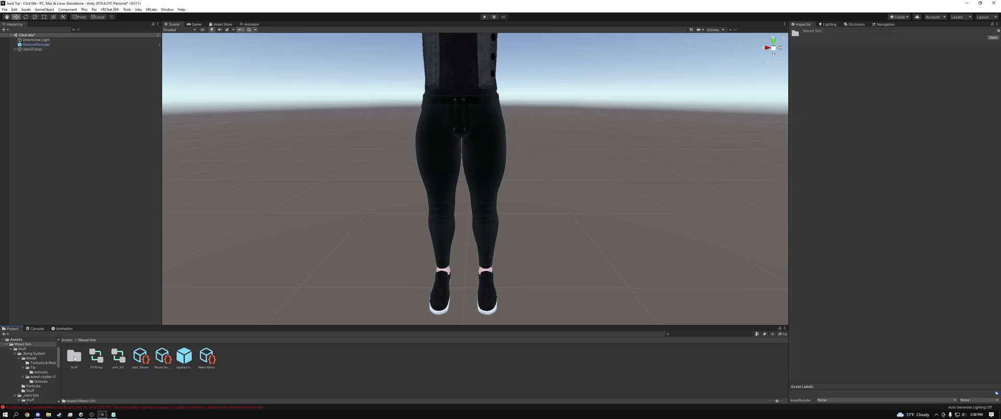
click(184, 359)
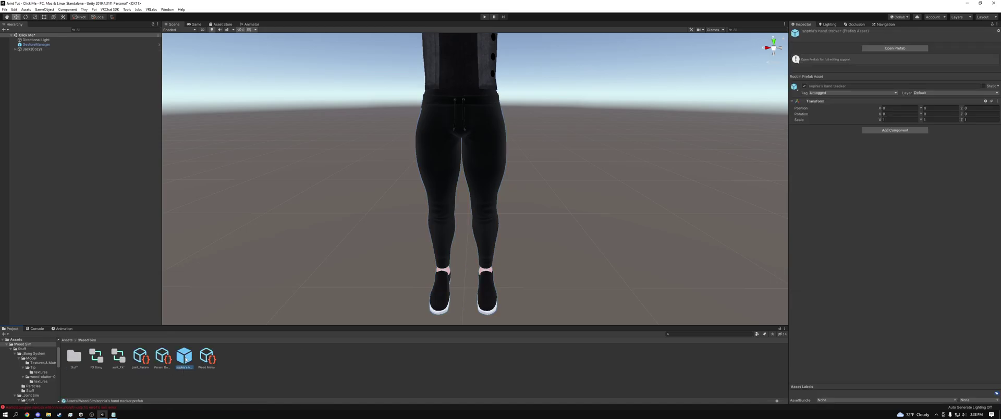
drag(189, 360, 35, 51)
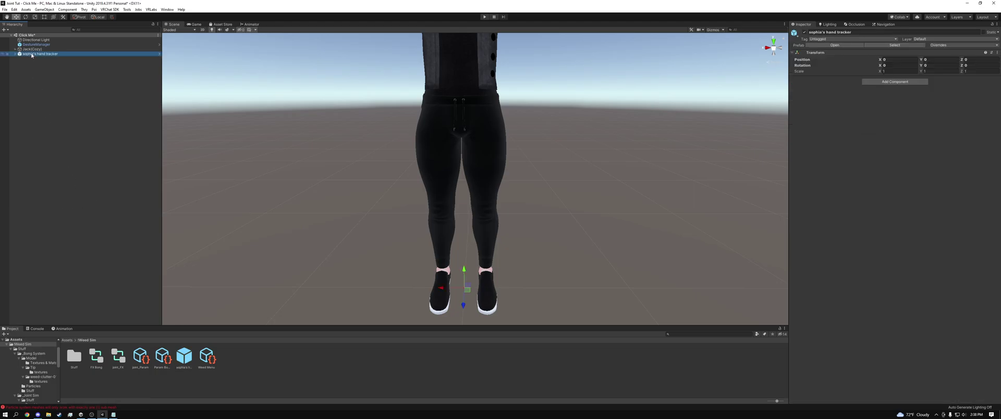
drag(31, 56, 33, 50)
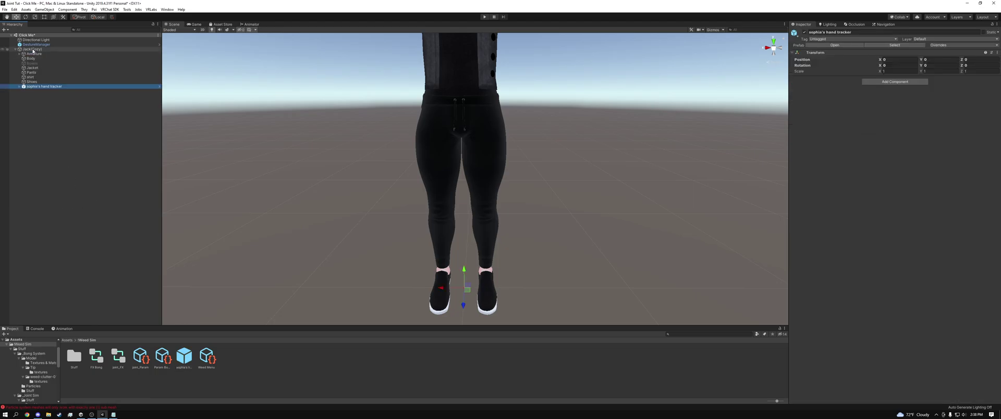
click(15, 50)
click(55, 103)
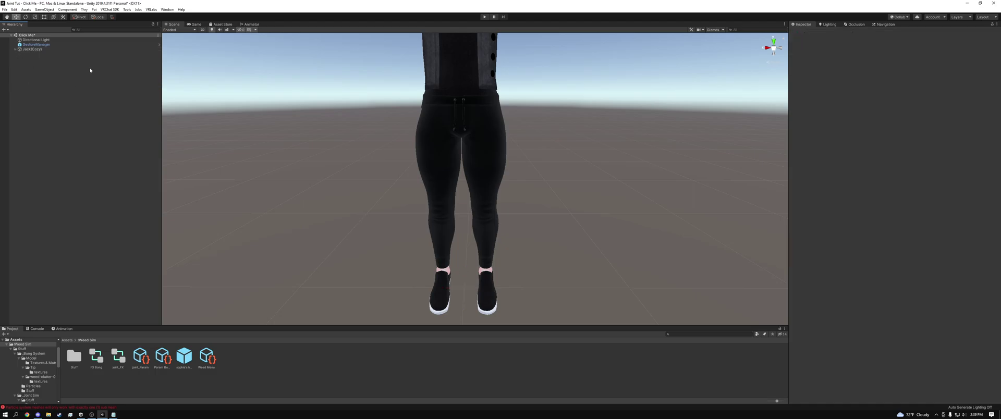
- Load Jack(Cozy) into VRLabs Avatars 3.0 Manager, check its WD states, then show its Layers
click(151, 9)
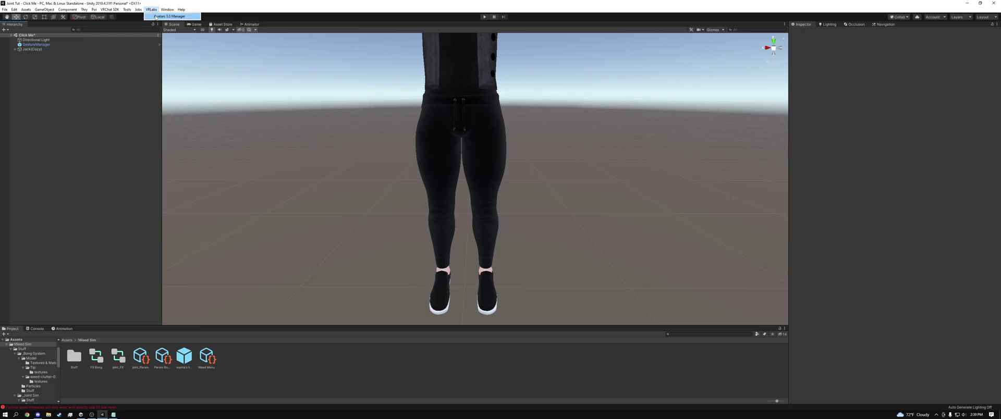
click(169, 16)
drag(50, 49, 330, 86)
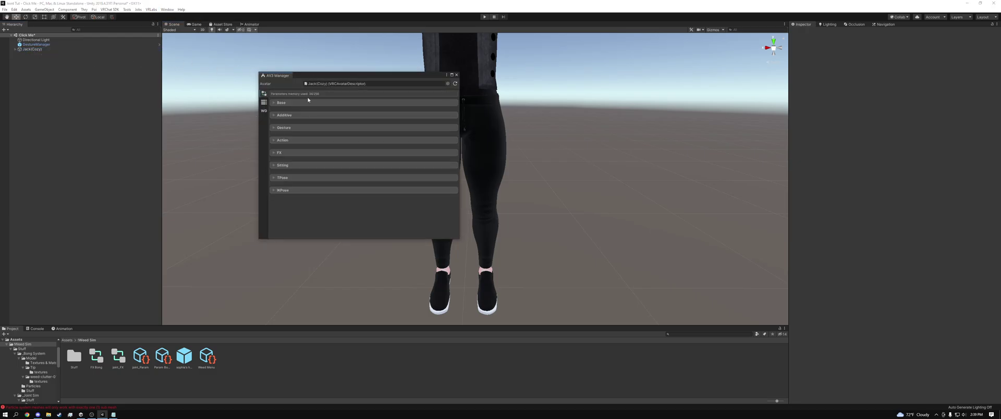
click(264, 112)
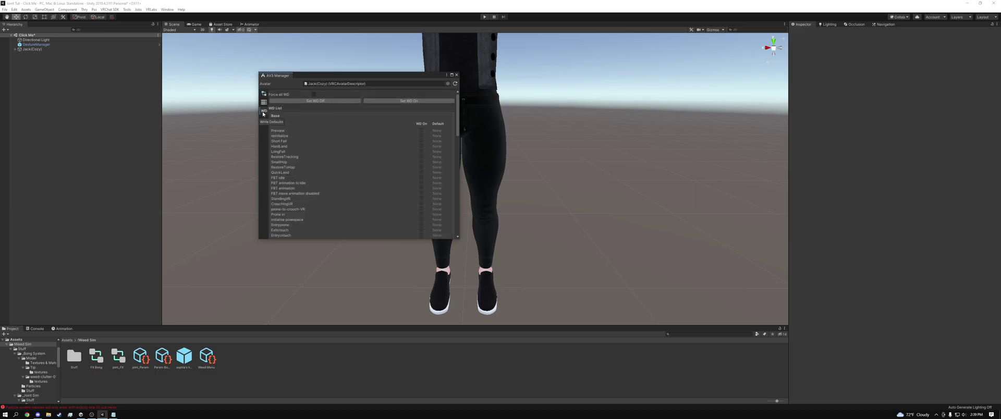
drag(458, 126, 455, 110)
drag(456, 130, 462, 234)
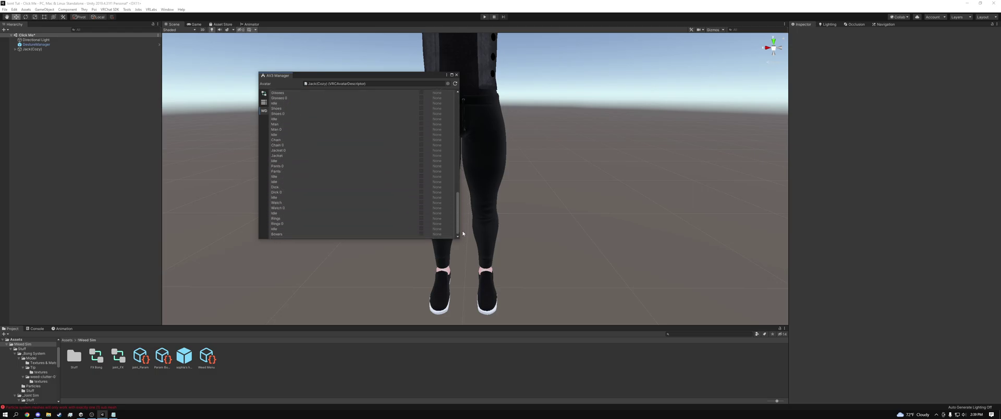
click(264, 93)
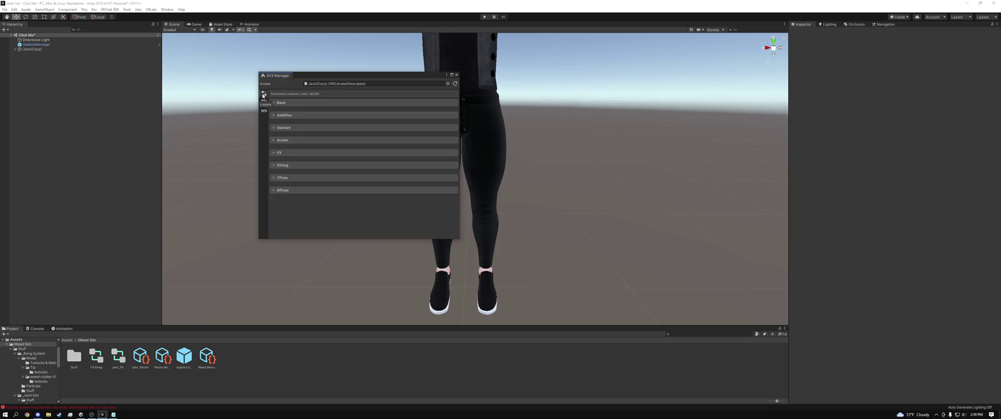
- Merge the FX Bong animator into the avatar's current FX controller
click(280, 153)
scroll(313, 172, down, 3)
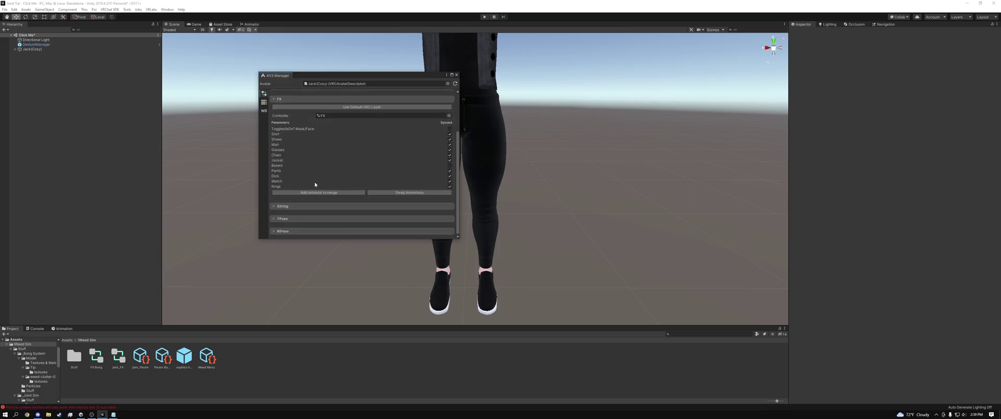
click(319, 193)
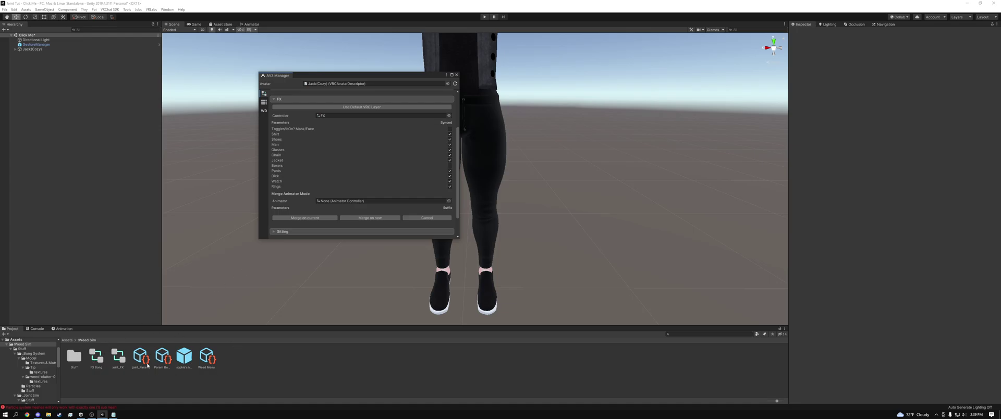
drag(98, 360, 333, 202)
scroll(332, 201, down, 3)
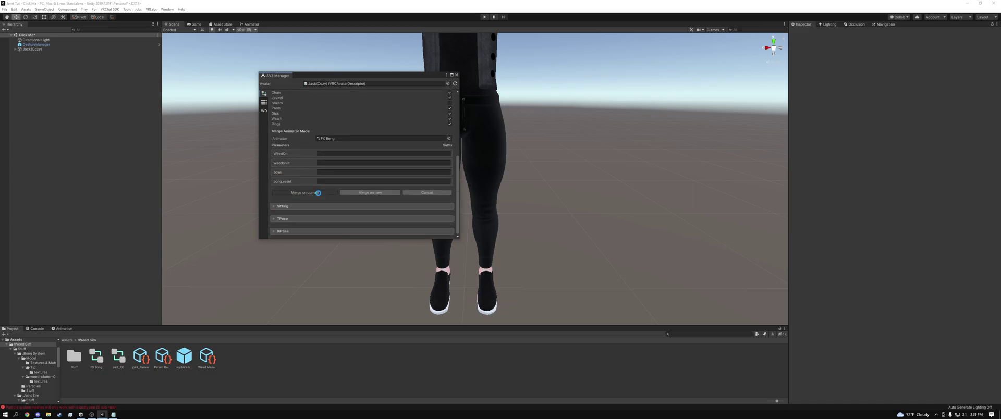
click(318, 194)
- Merge the joint_FX animator into the FX controller as well
click(319, 193)
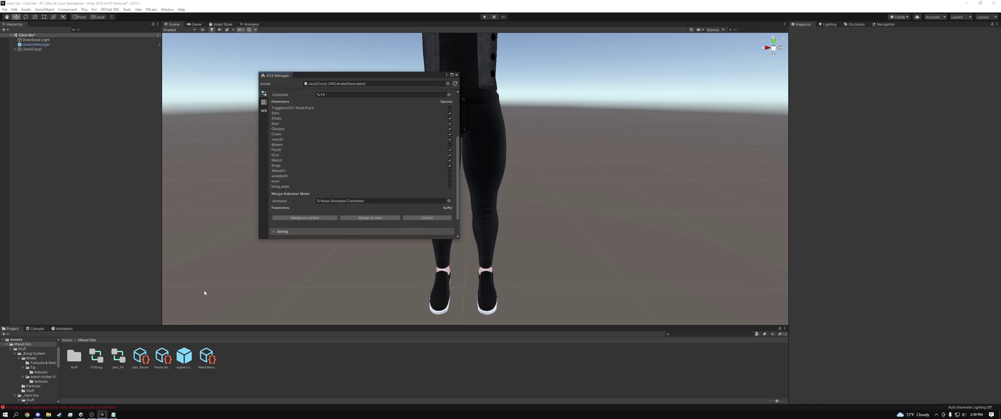
drag(122, 359, 336, 202)
scroll(336, 203, down, 3)
click(300, 193)
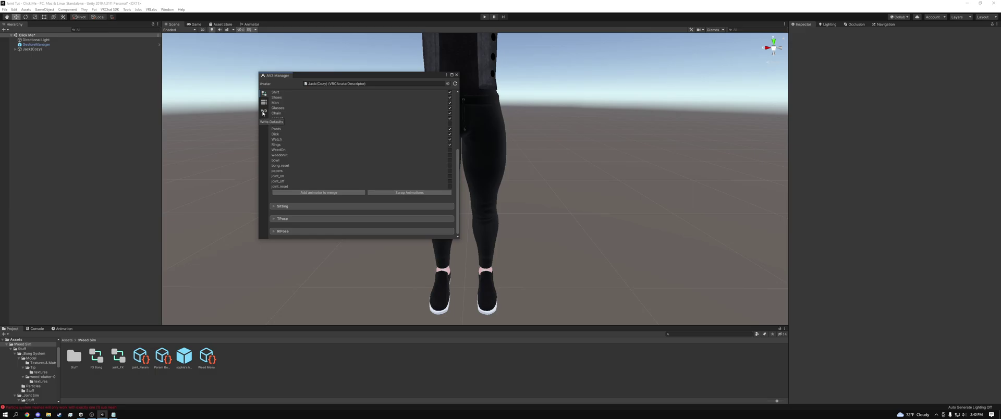
- Search 'WD off 3' and pick WD off FX 3 Item tracker as the third FX animator, reviewing its parameters
click(318, 193)
click(449, 176)
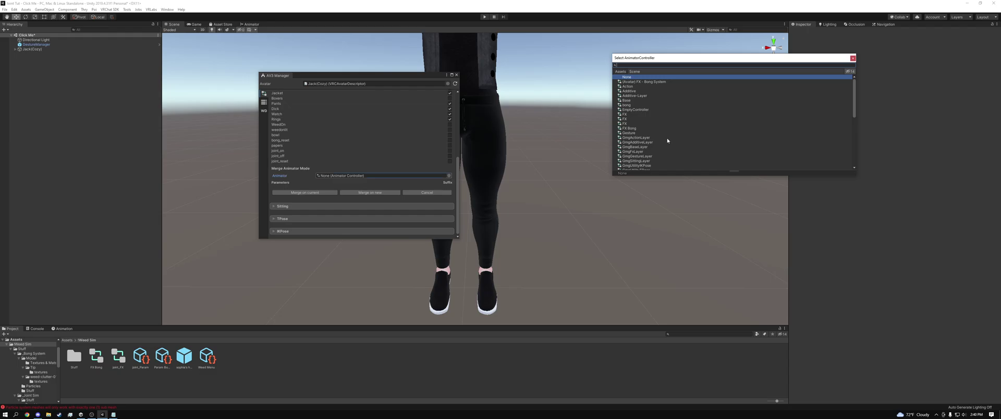
text(WD)
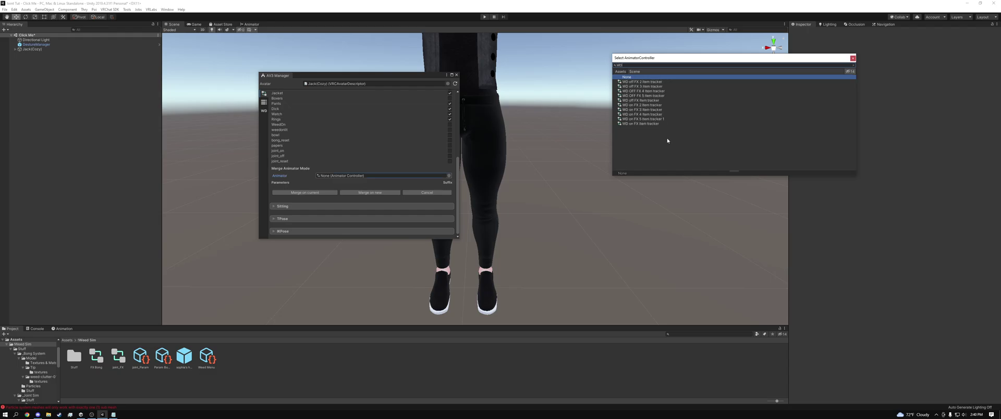
text(off)
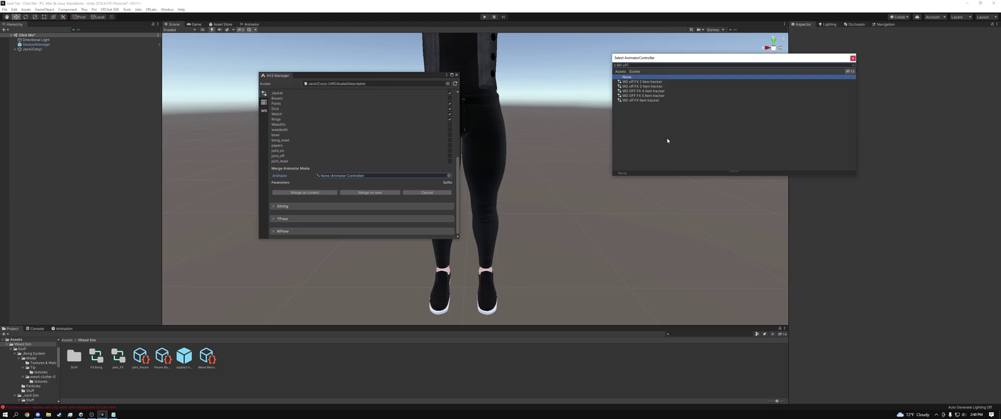
text( 3)
double_click(645, 82)
scroll(319, 205, down, 3)
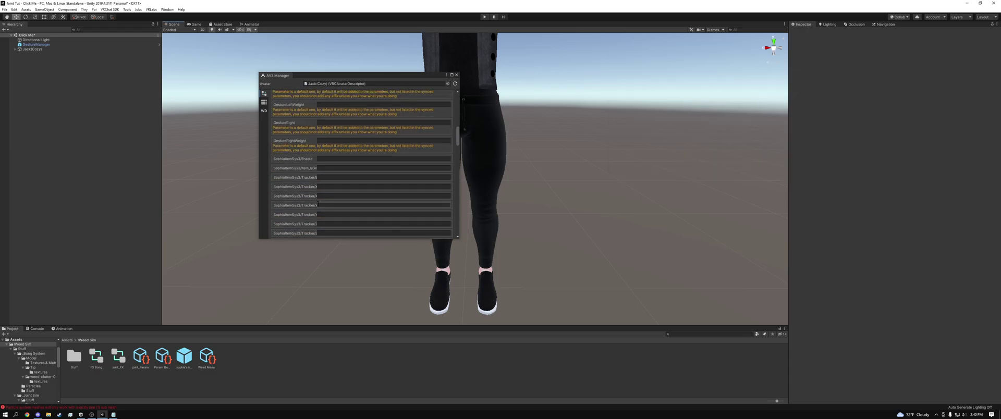
scroll(318, 205, down, 5)
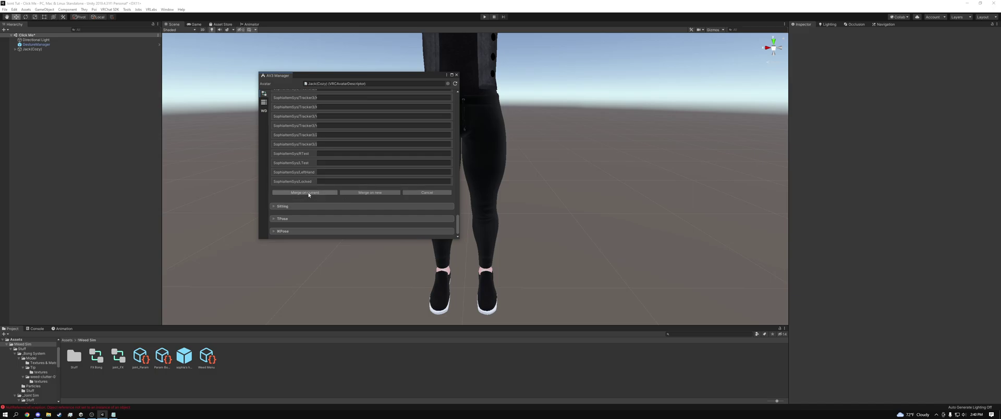
mouse_move(457, 224)
mouse_down()
mouse_move(465, 128)
mouse_move(466, 233)
mouse_up()
- Merge the item tracker into the current FX controller, check the FX layer, and close the AV3 Manager
click(294, 193)
click(264, 94)
click(264, 94)
click(313, 203)
scroll(336, 194, down, 4)
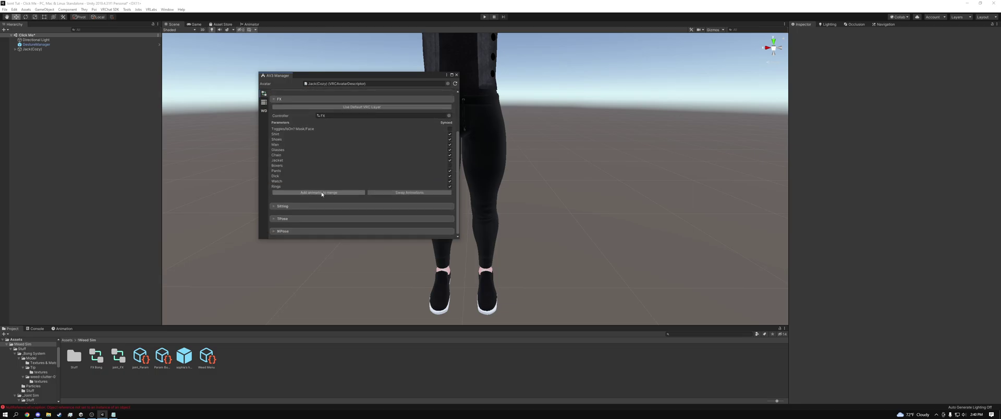
click(322, 193)
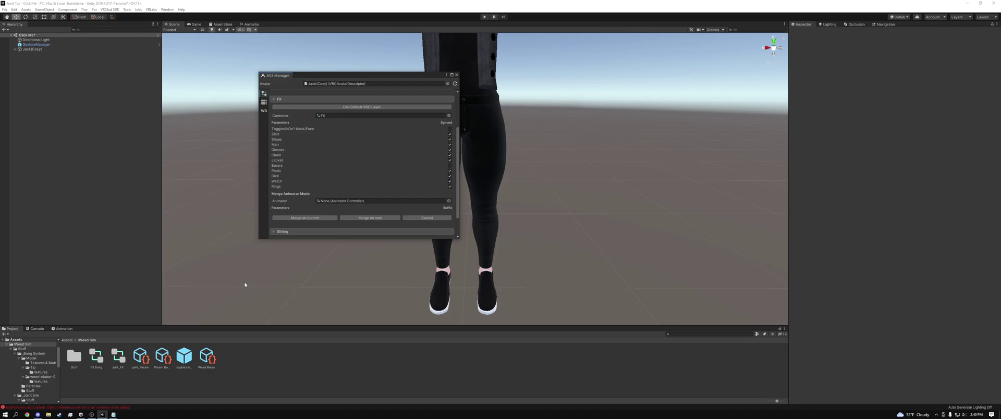
click(457, 75)
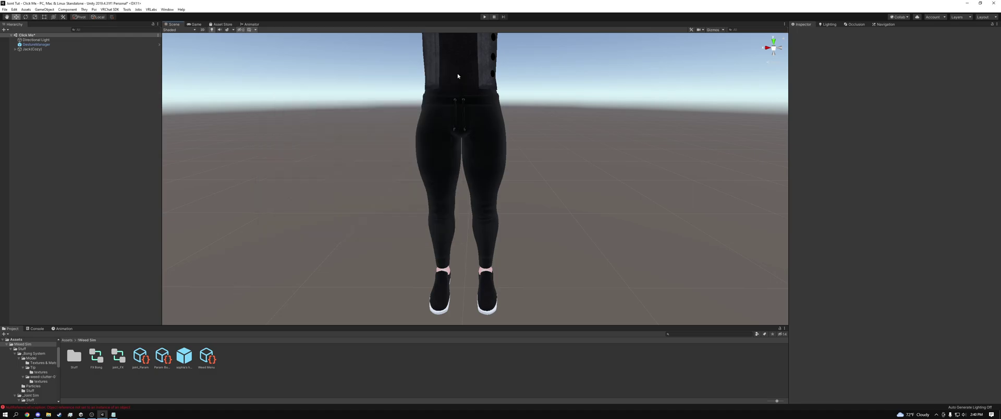
- Reload Jack(Cozy) in the AV3 Manager and review the merged bong, joint and SophiaItemSys3 FX parameters
click(152, 9)
click(156, 16)
drag(32, 49, 348, 84)
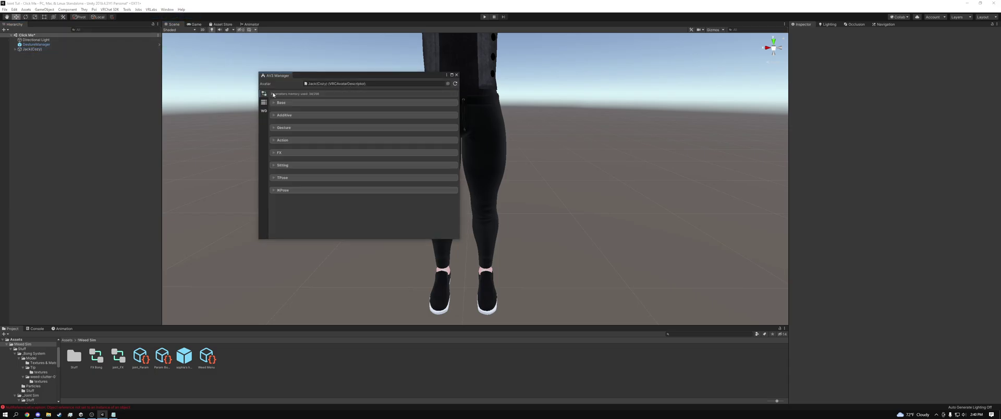
click(275, 153)
scroll(312, 186, down, 5)
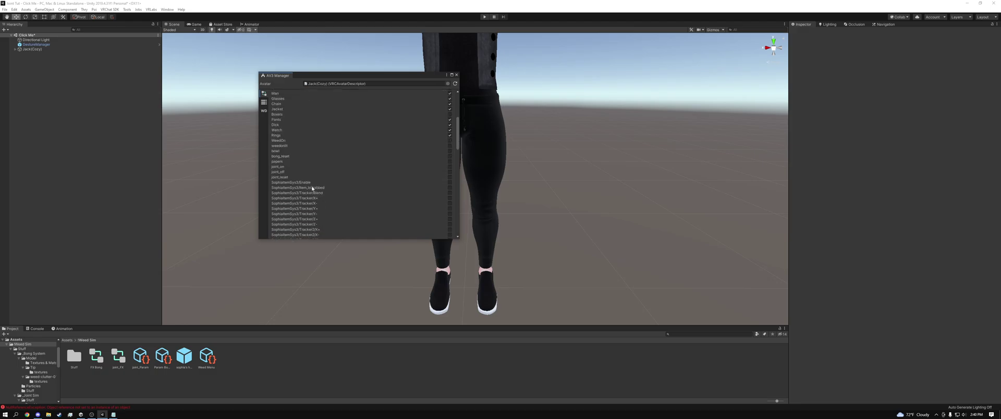
scroll(312, 188, down, 10)
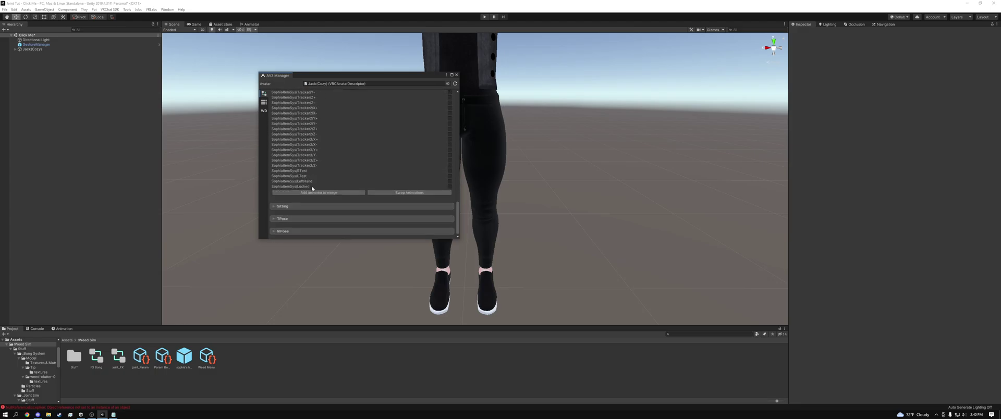
scroll(312, 188, up, 10)
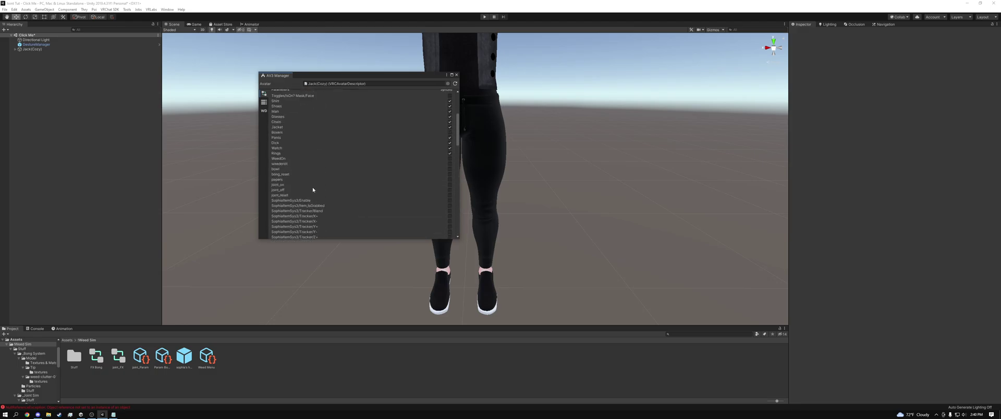
scroll(313, 190, down, 10)
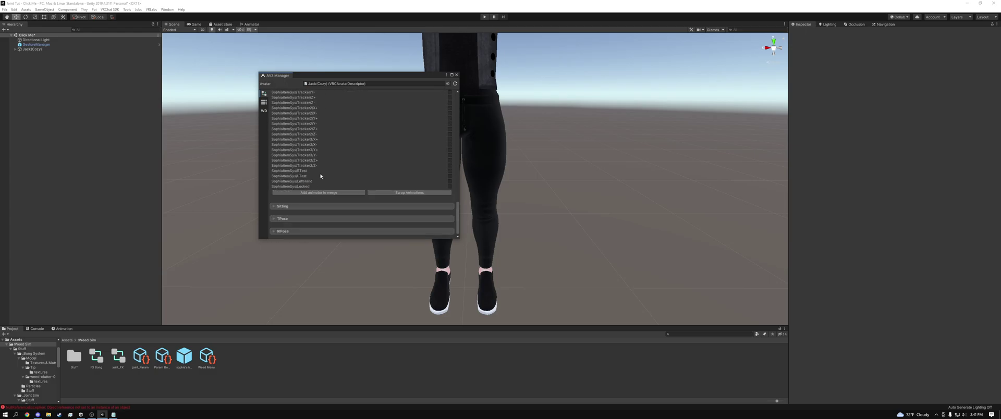
scroll(318, 172, up, 10)
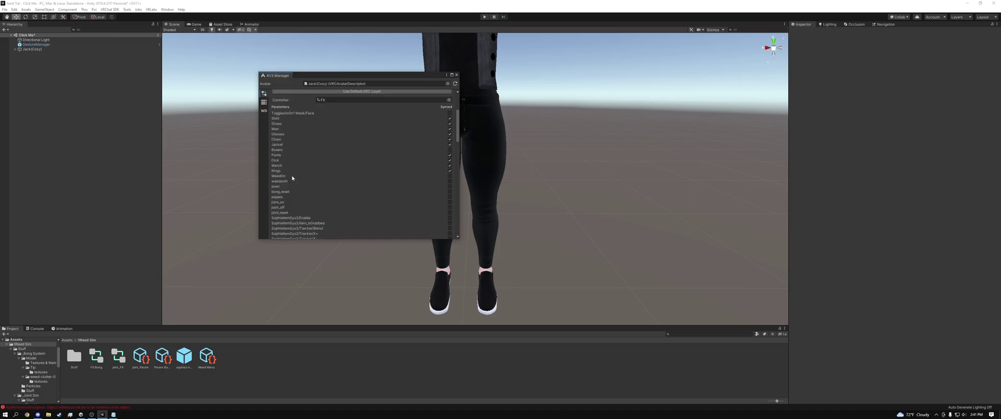
- Copy joint_Param and Param Bong into the avatar's expression parameters, adding joint_reset and bong_reset
click(264, 102)
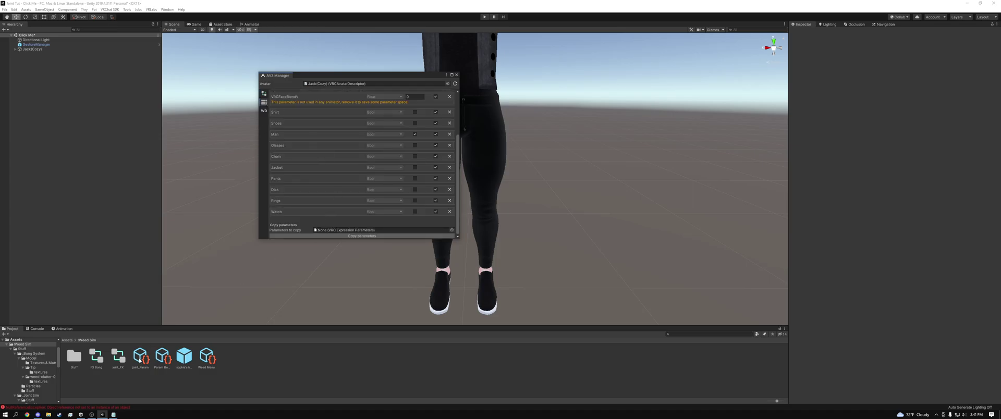
drag(140, 359, 360, 230)
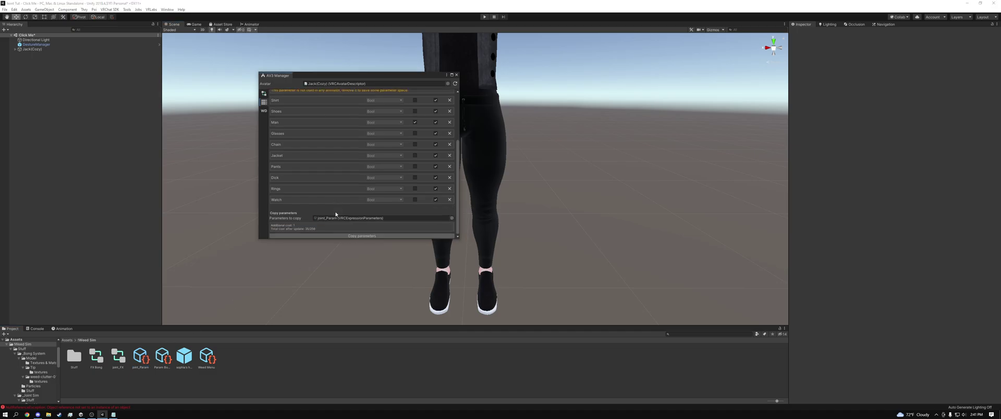
click(354, 236)
drag(163, 356, 336, 219)
click(352, 235)
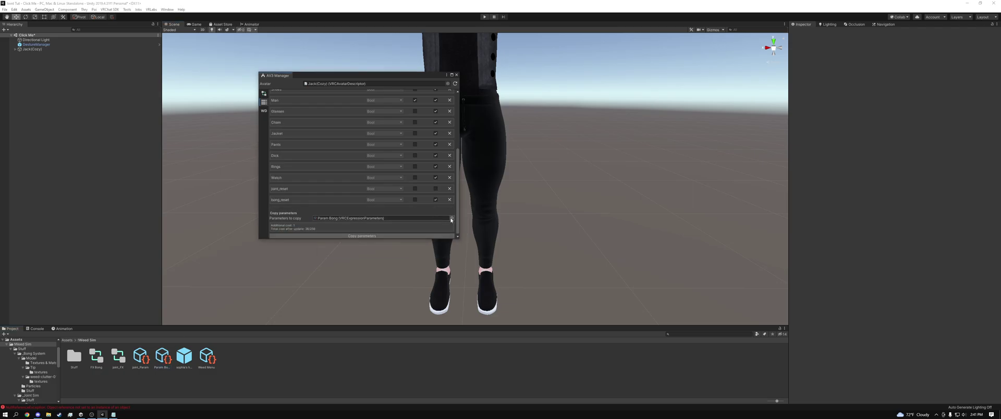
- Copy Paramiter 3 into the avatar, adding the three SophiaItemSys Enable parameters
click(451, 218)
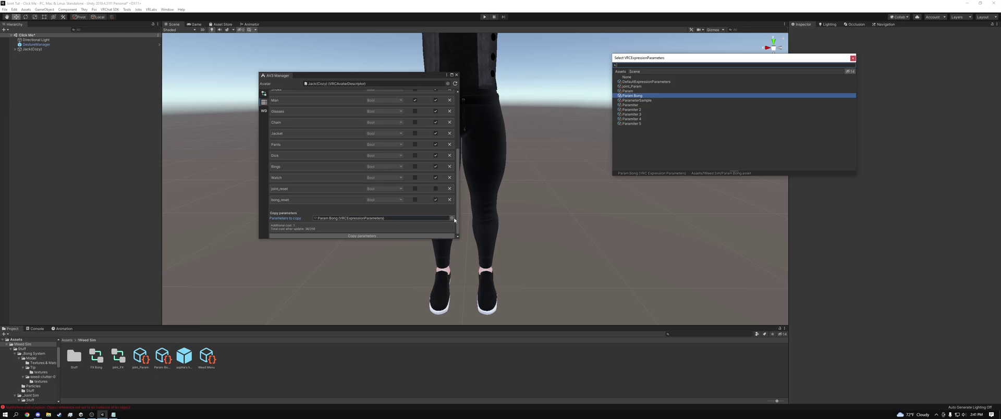
click(638, 114)
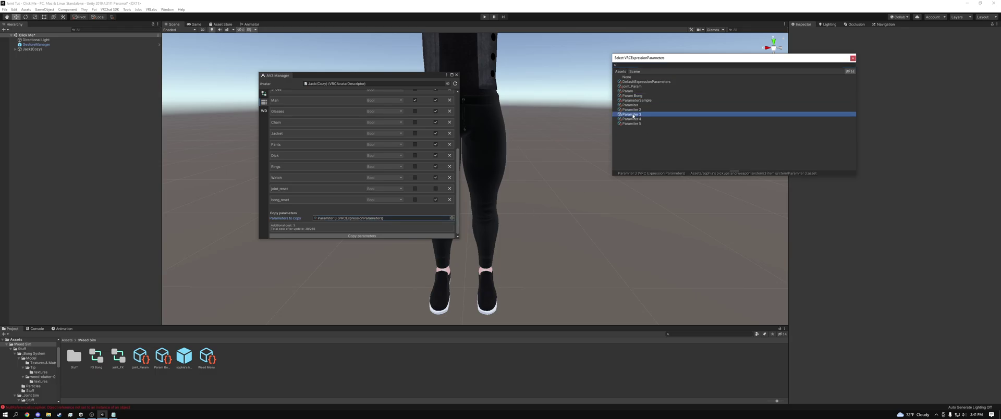
double_click(633, 115)
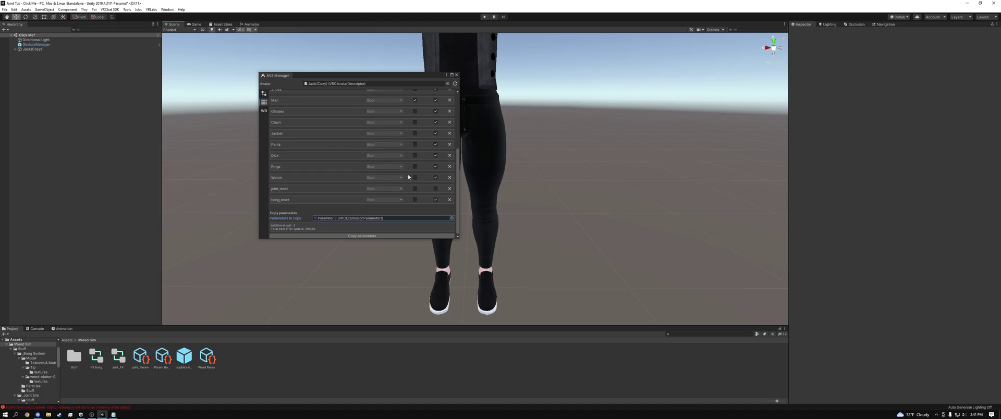
click(363, 235)
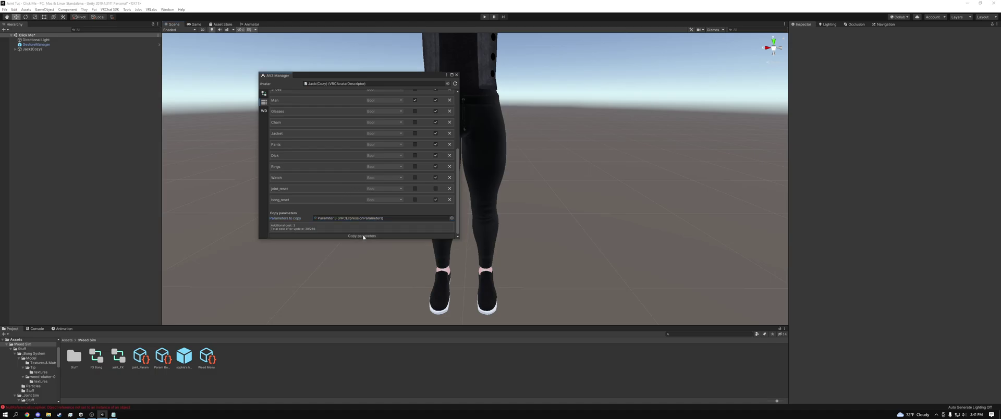
- Close the AV3 Manager, select Jack(Cozy), and open its Menu expressions asset
click(457, 76)
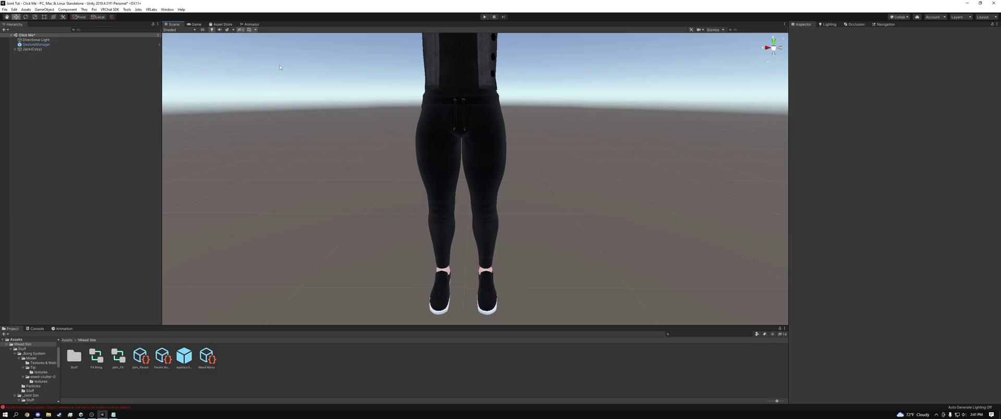
click(50, 49)
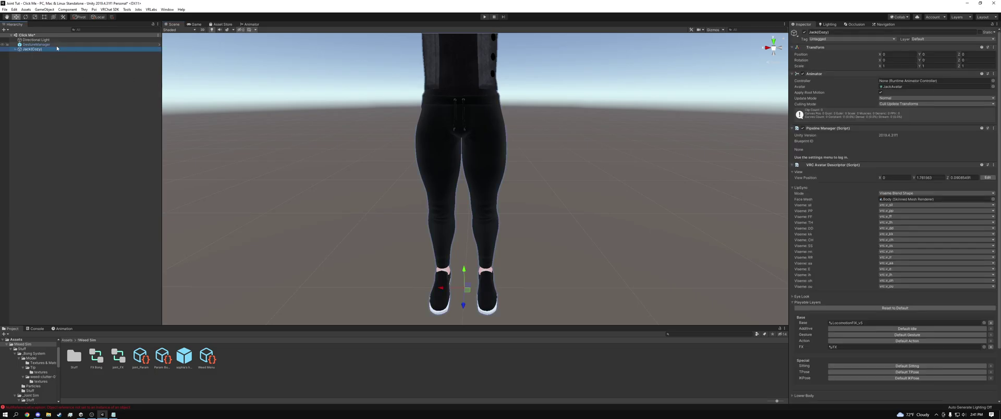
scroll(860, 287, down, 3)
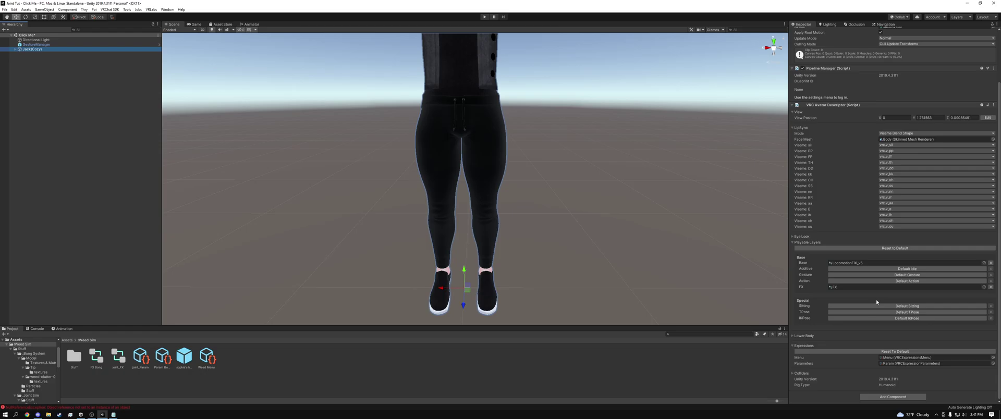
click(886, 359)
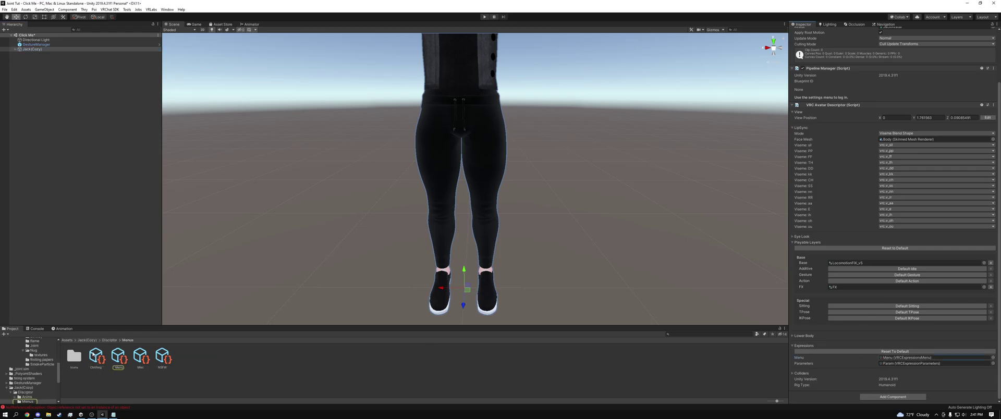
click(118, 357)
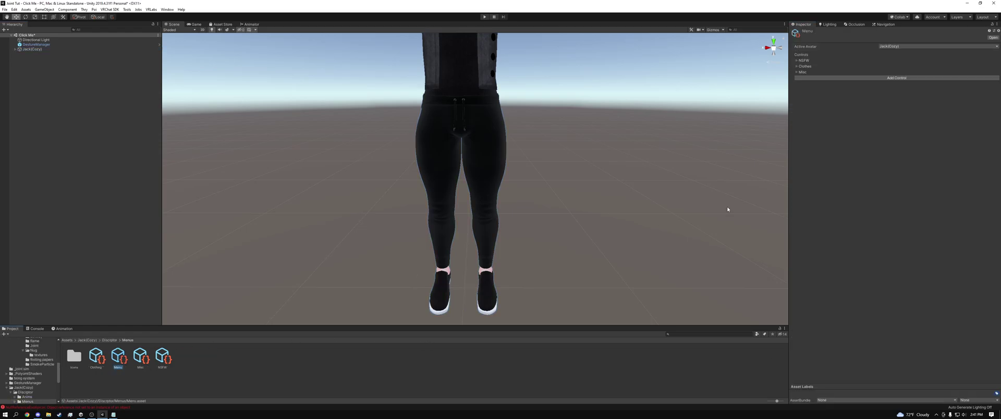
- Add a fourth menu control named '<color=green>Weed Simulator' after NSFW, Clothes and Misc
click(901, 78)
click(902, 92)
text(Weed Simulator)
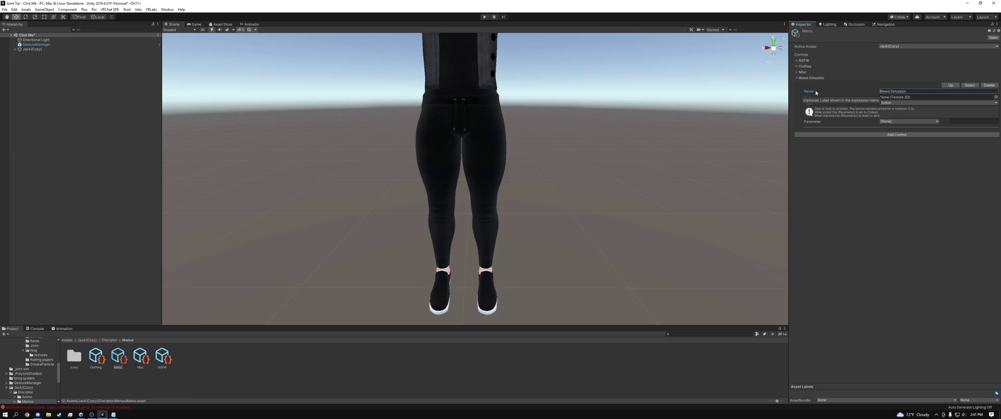
text(color=green>)
drag(932, 92, 926, 92)
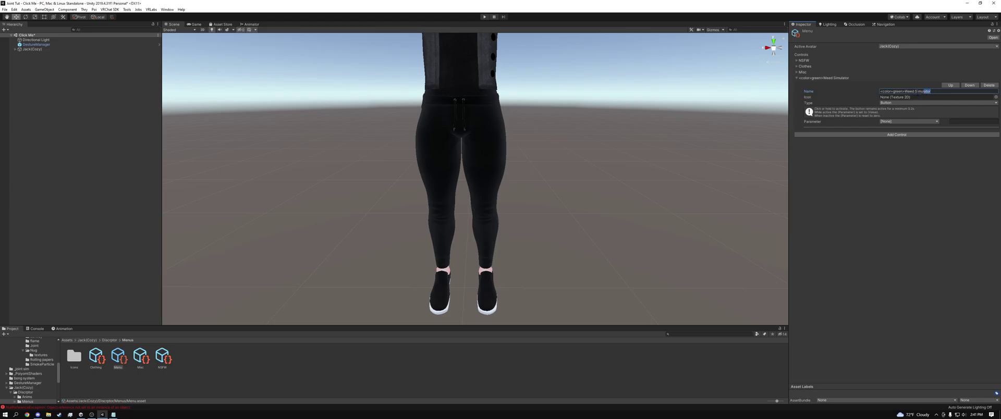
- Set the Weed Simulator control's icon to the green weedtex image
click(997, 97)
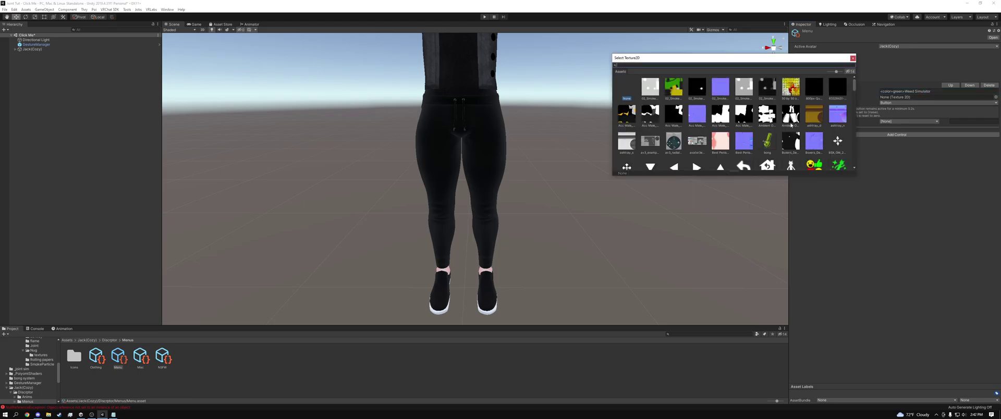
text(weed)
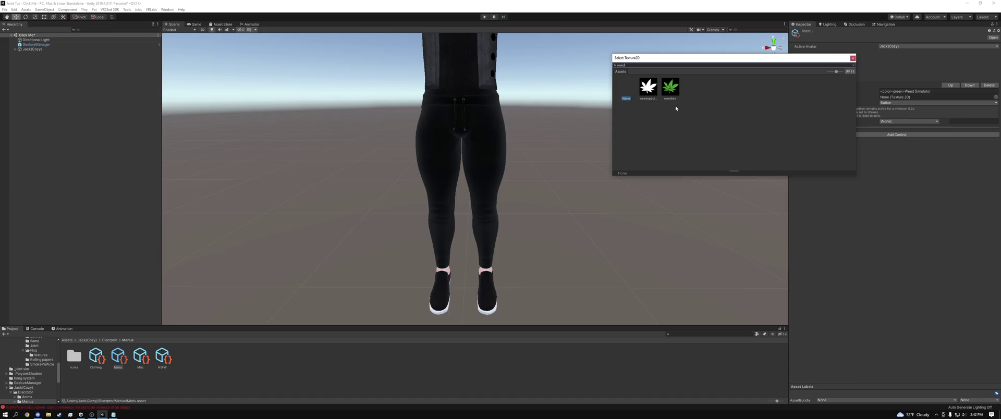
click(671, 90)
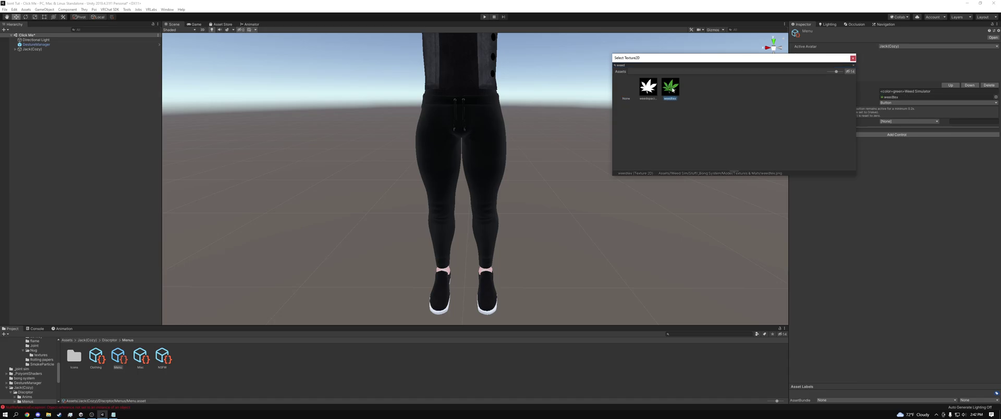
click(853, 58)
- Make the control a Sub Menu linked to Weed Menu and locate that asset in the project
click(895, 102)
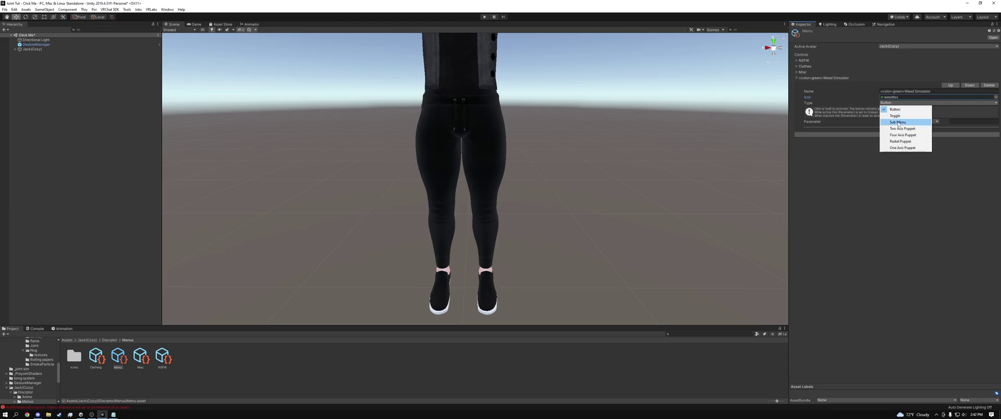
click(895, 122)
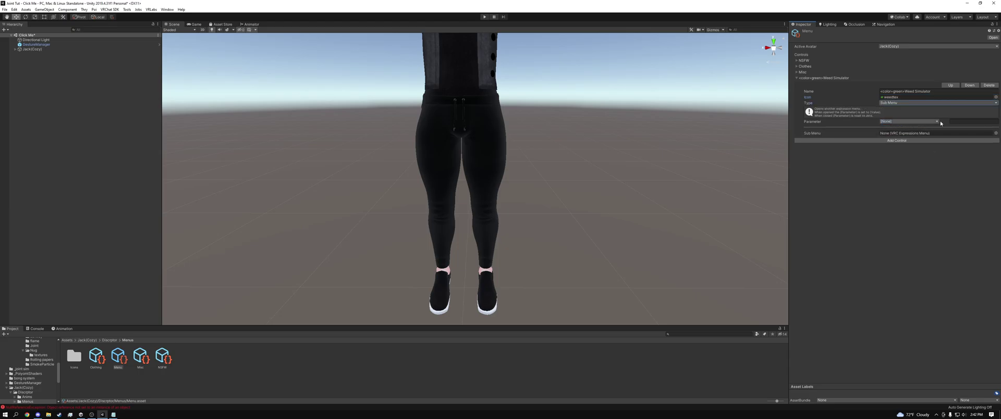
click(996, 133)
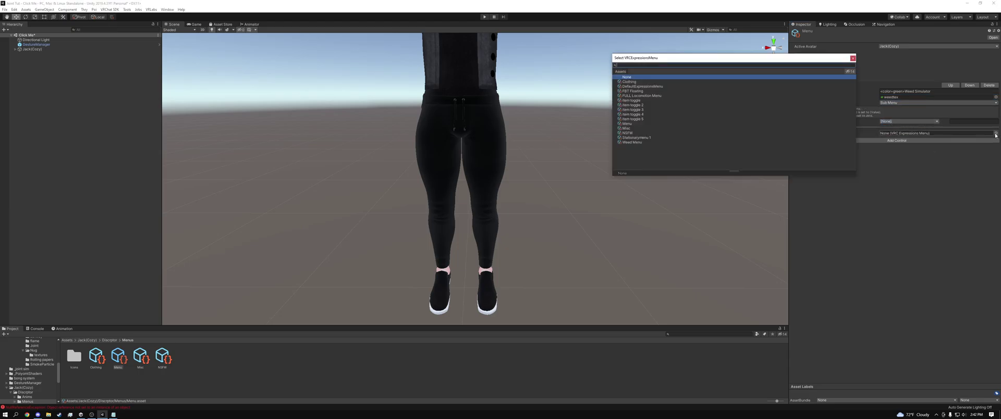
click(853, 58)
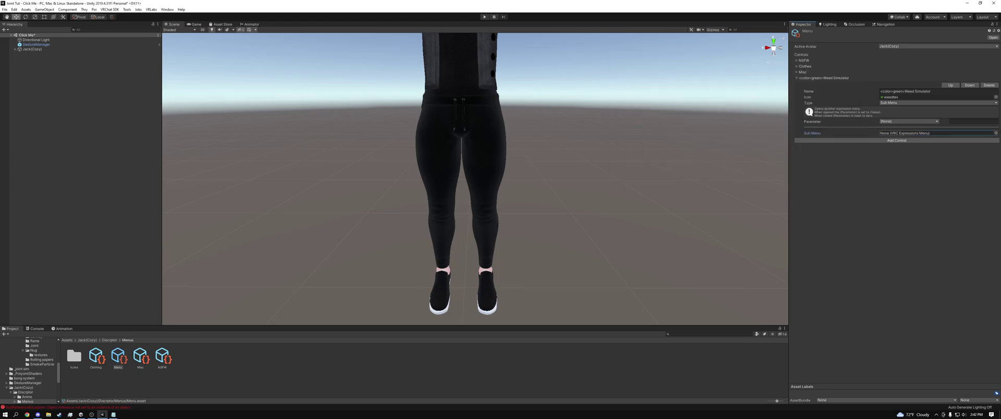
click(996, 133)
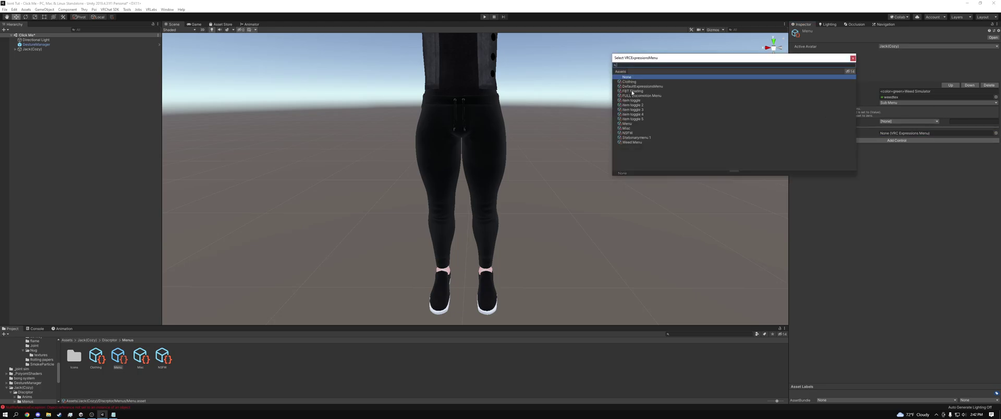
click(632, 142)
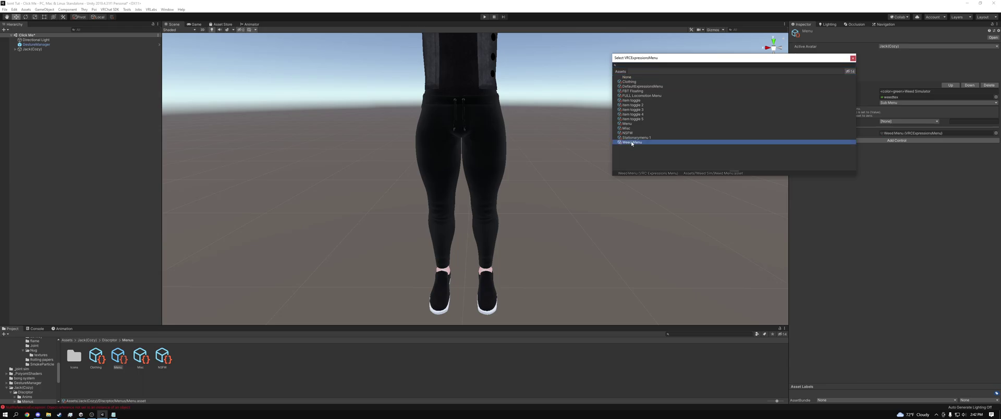
click(854, 58)
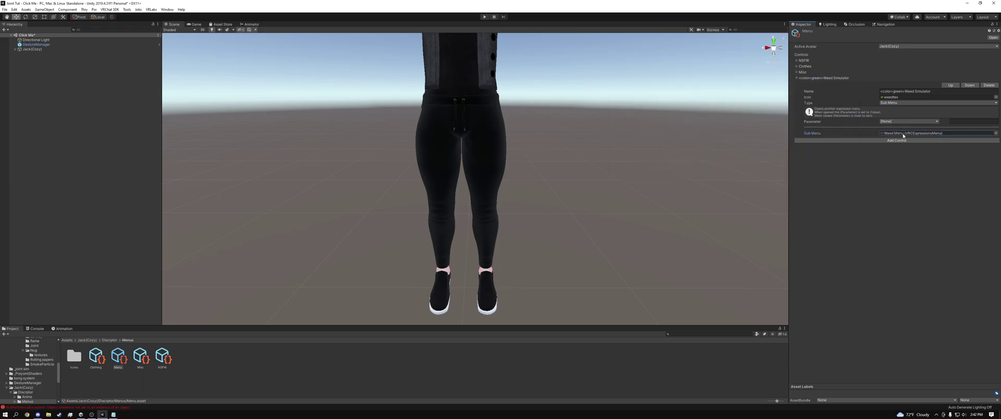
click(904, 133)
- Open Weed Menu to inspect its Bong control, then expand Jack(Cozy) to reveal the hand tracker
click(205, 360)
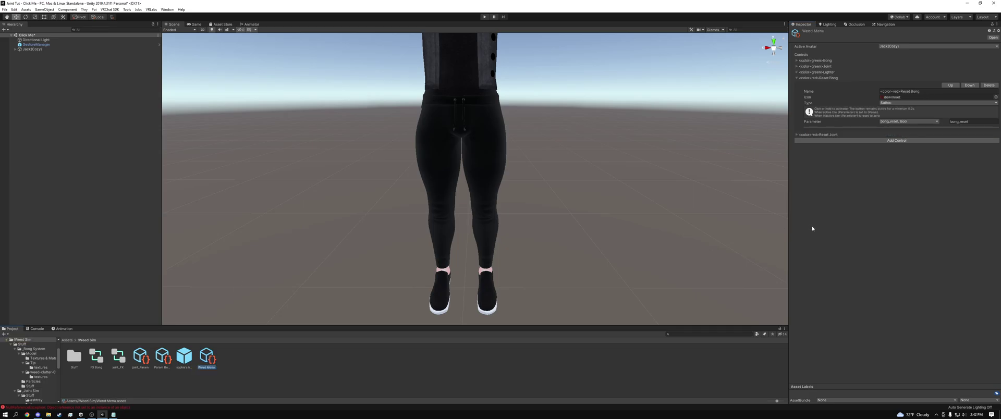
click(797, 61)
click(797, 61)
click(15, 49)
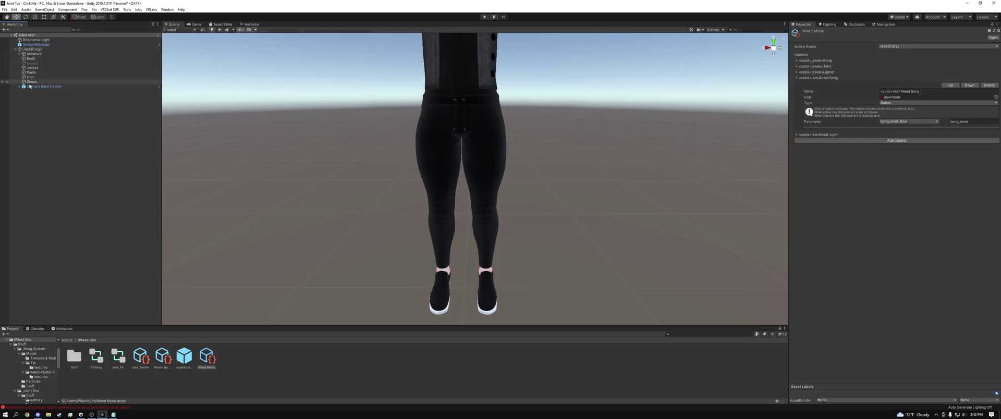